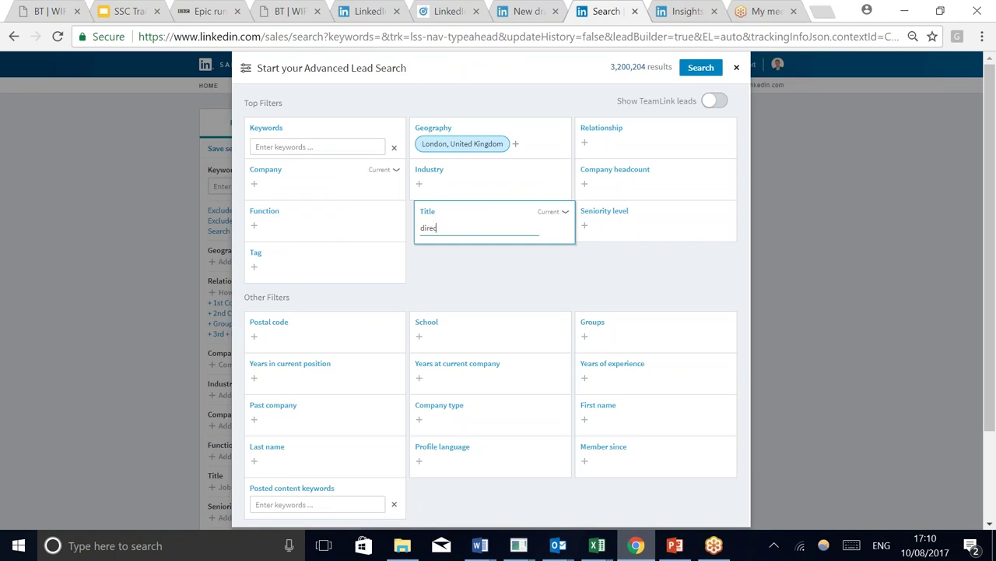
Filter the lead search by the job title Director and the Information Technology industry
key("Return")
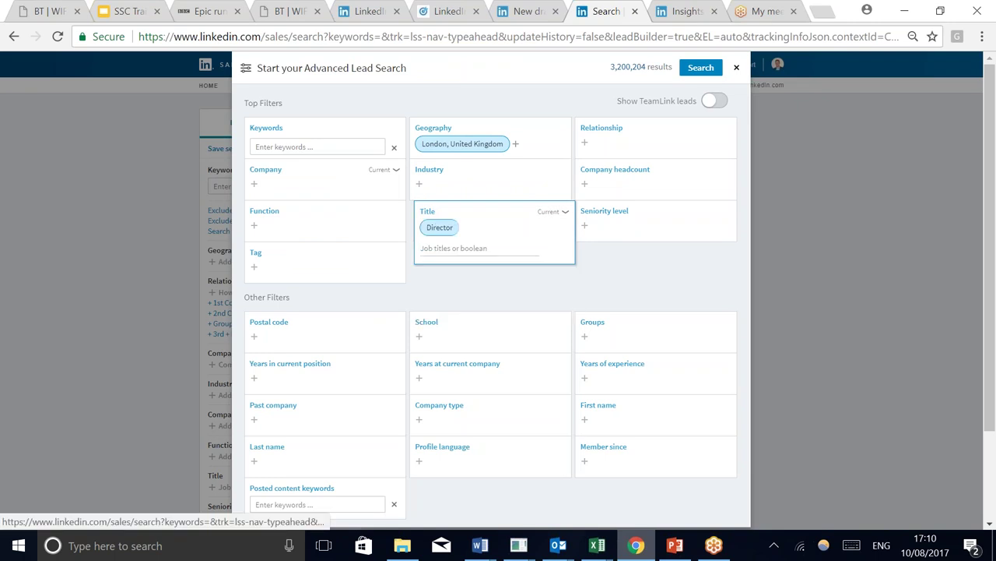
left_click(419, 184)
type("inf")
left_click(445, 218)
left_click(630, 263)
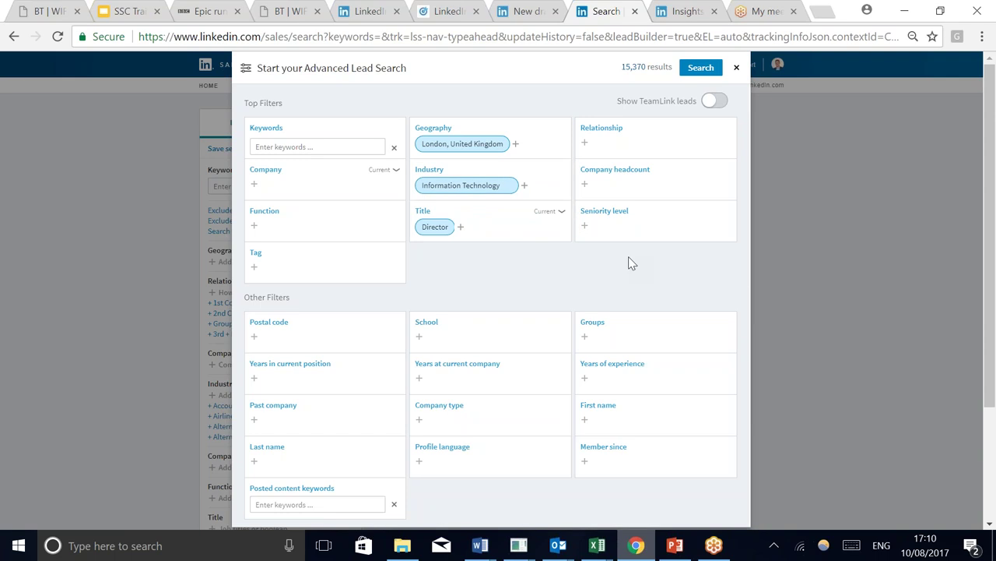
Add 2nd Connections, 3rd + Everyone Else and 1st Connections to the lead search's Relationship filter
left_click(623, 140)
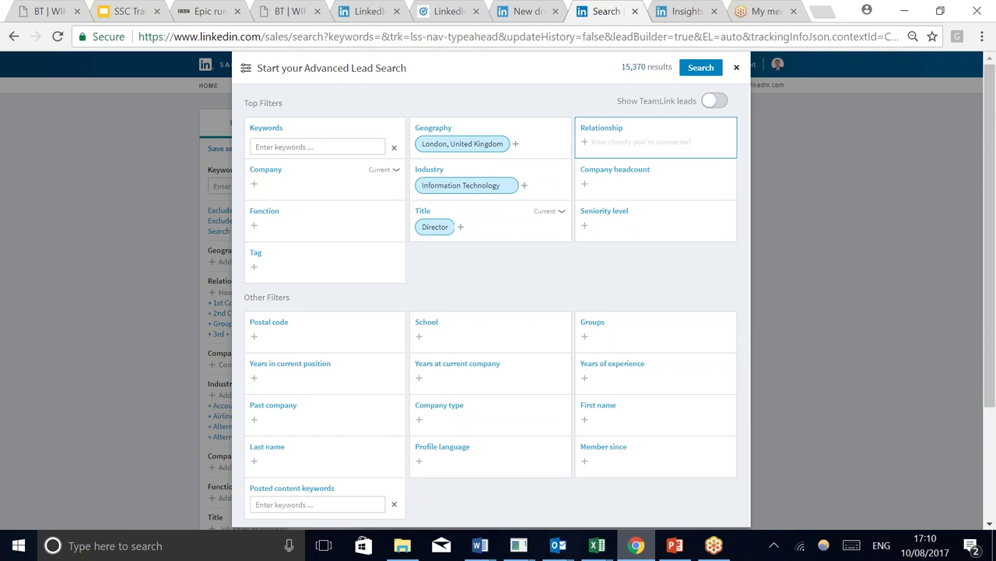
left_click(615, 158)
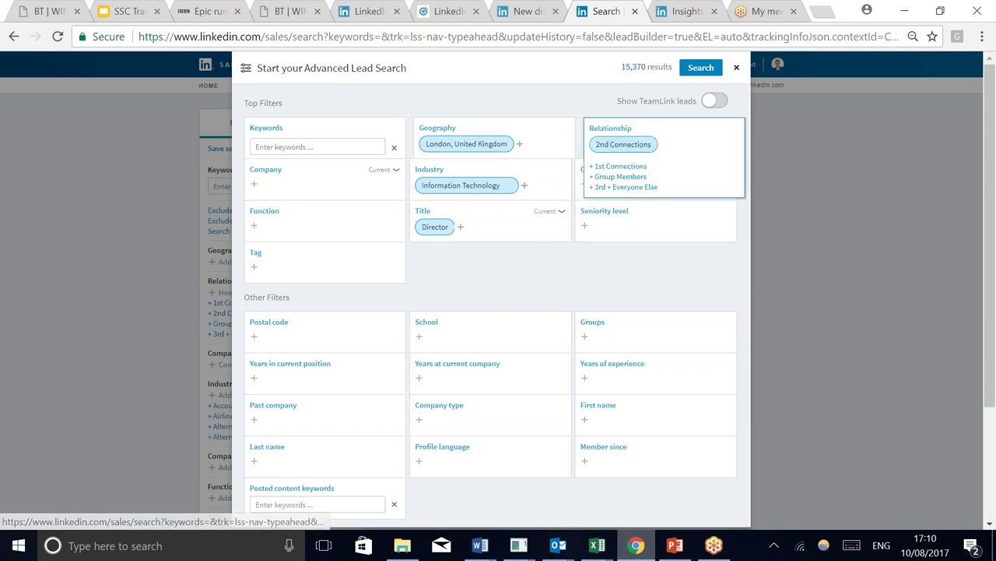
left_click(608, 187)
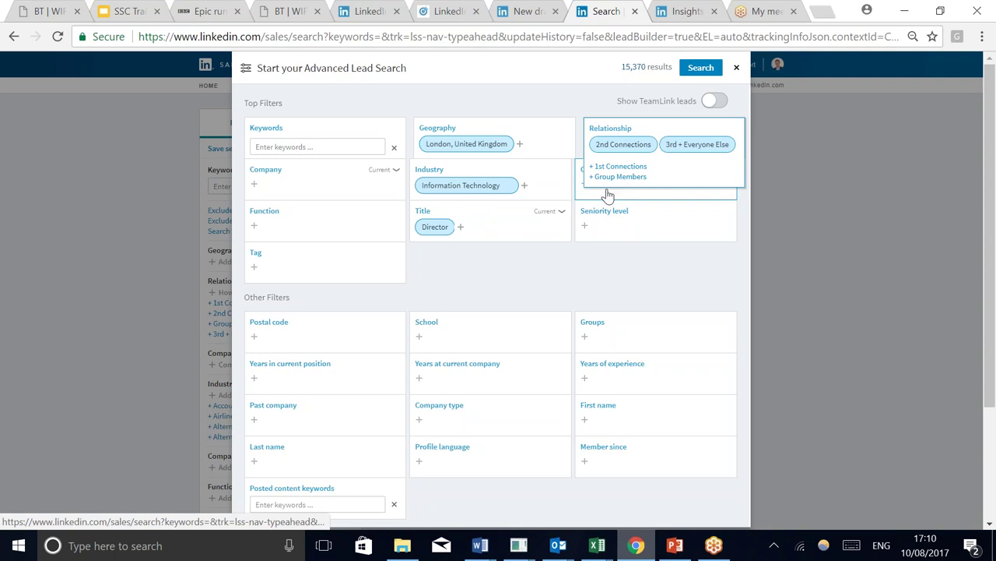
left_click(574, 204)
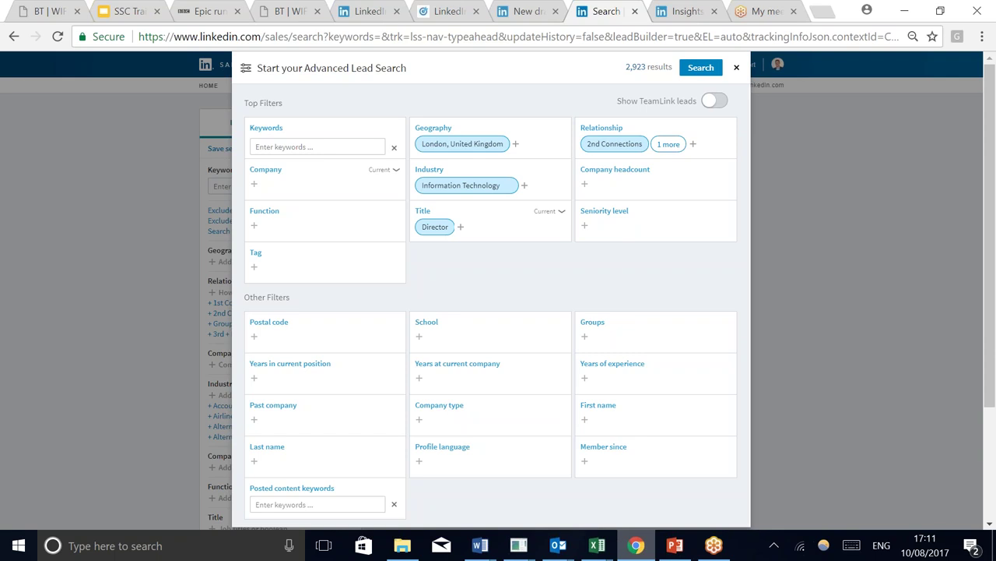
left_click(691, 145)
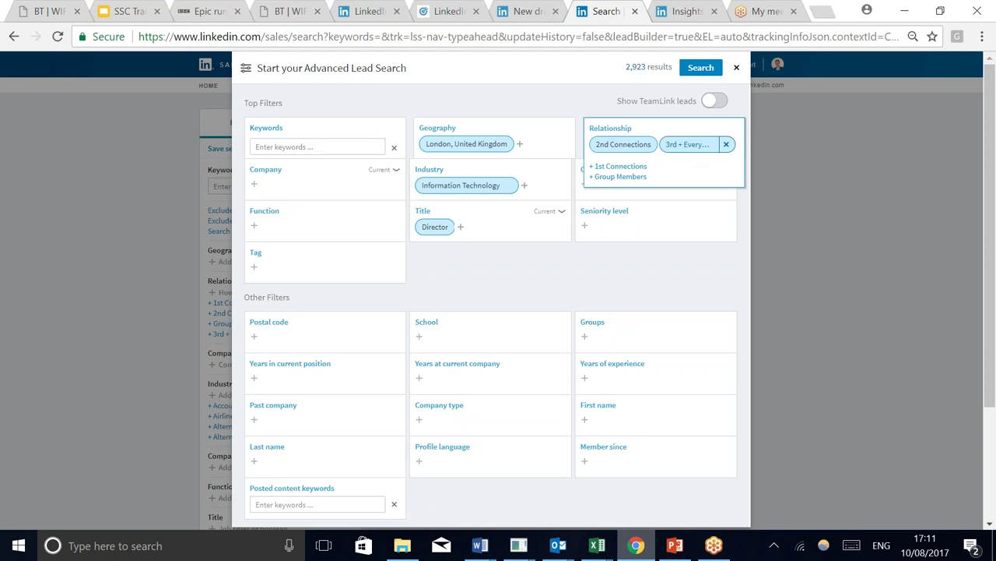
left_click(617, 164)
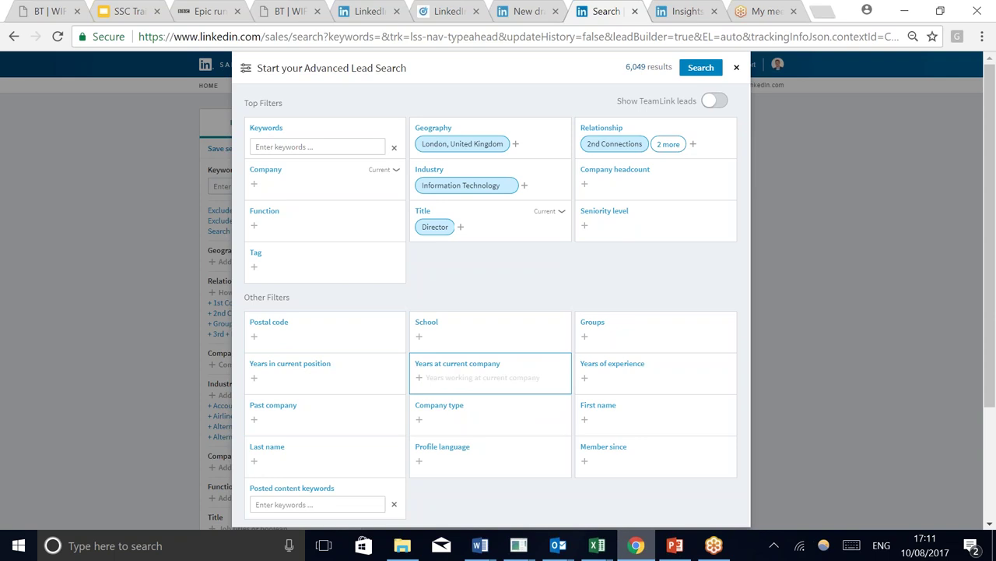
Limit years at current company to Less than 1 year and run the lead search
left_click(467, 369)
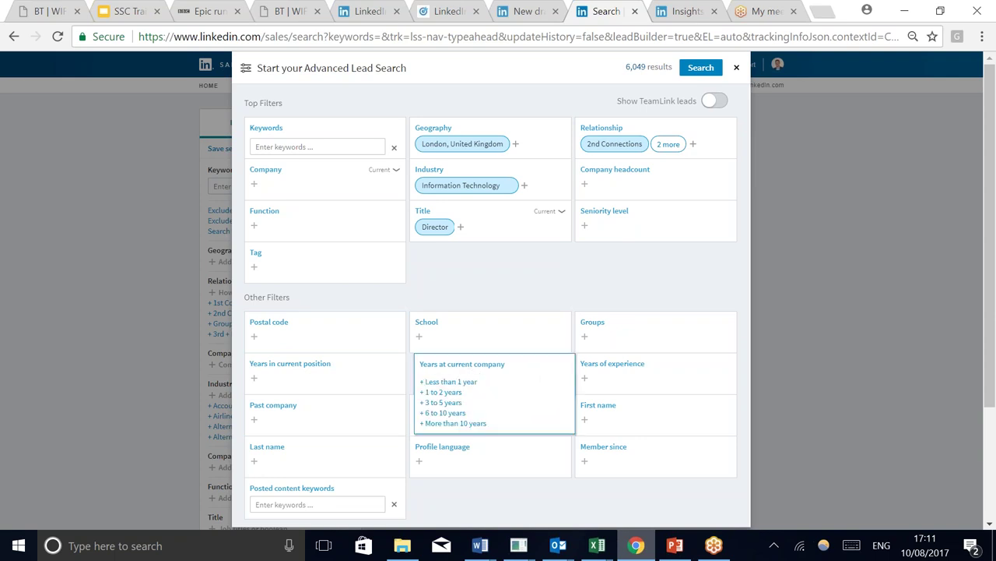
left_click(449, 381)
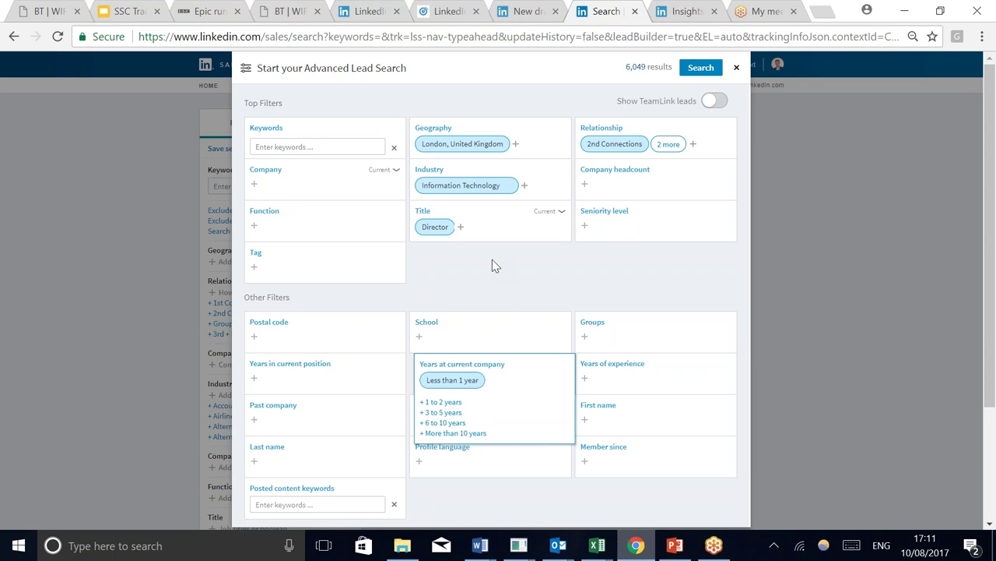
left_click(492, 260)
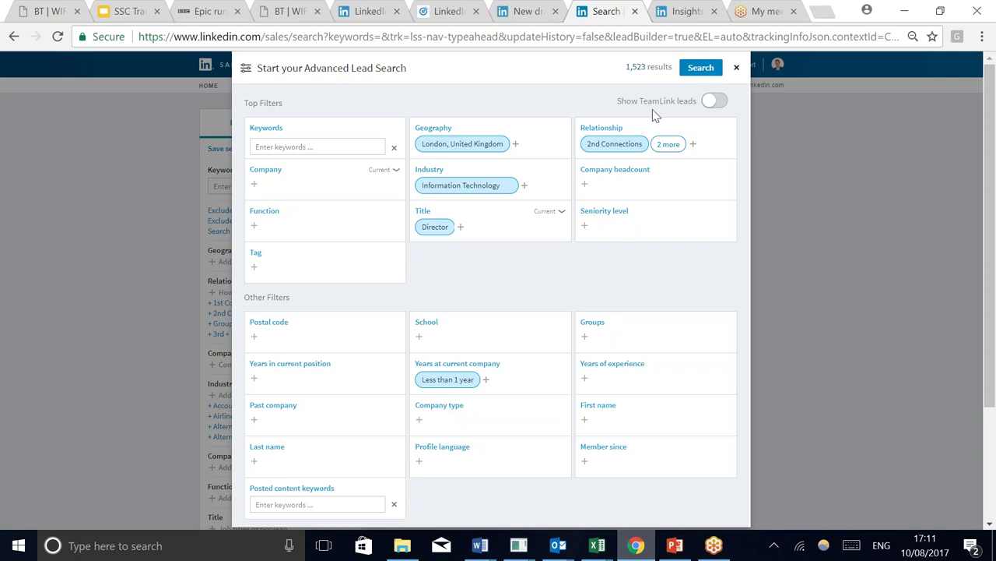
left_click(701, 68)
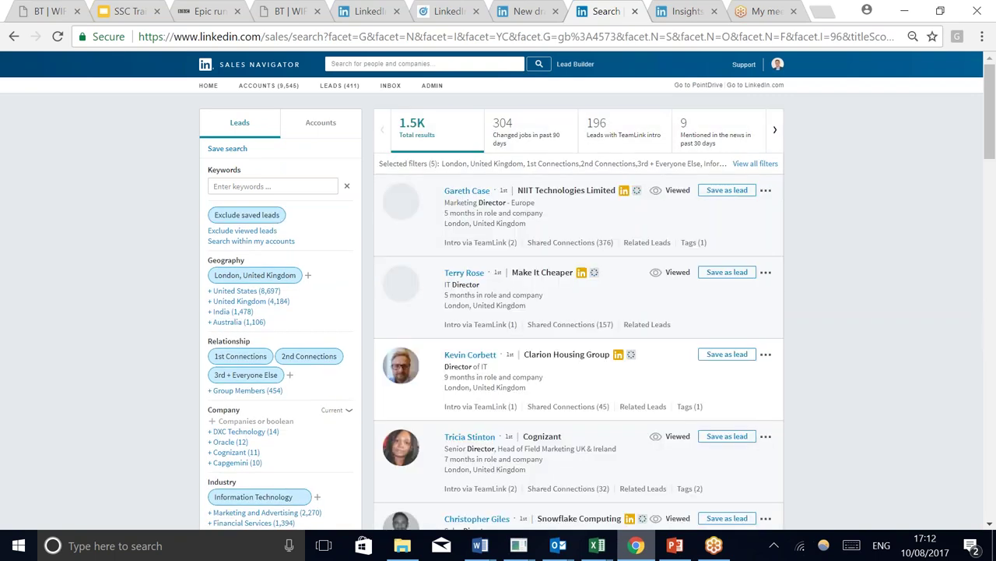
Save the marketing director at NIIT Technologies Limited as a lead and open the saved leads list
left_click(727, 190)
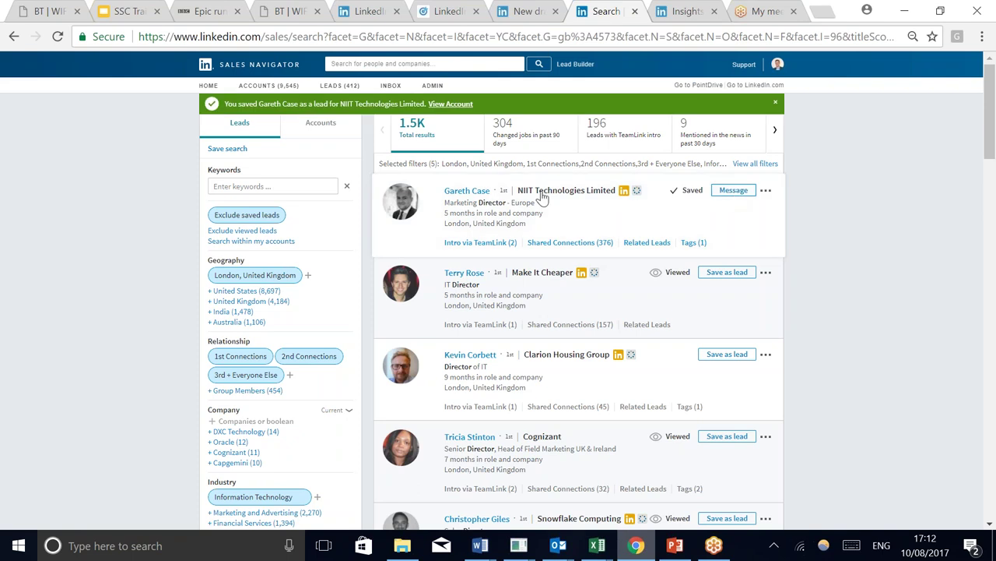
left_click(345, 88)
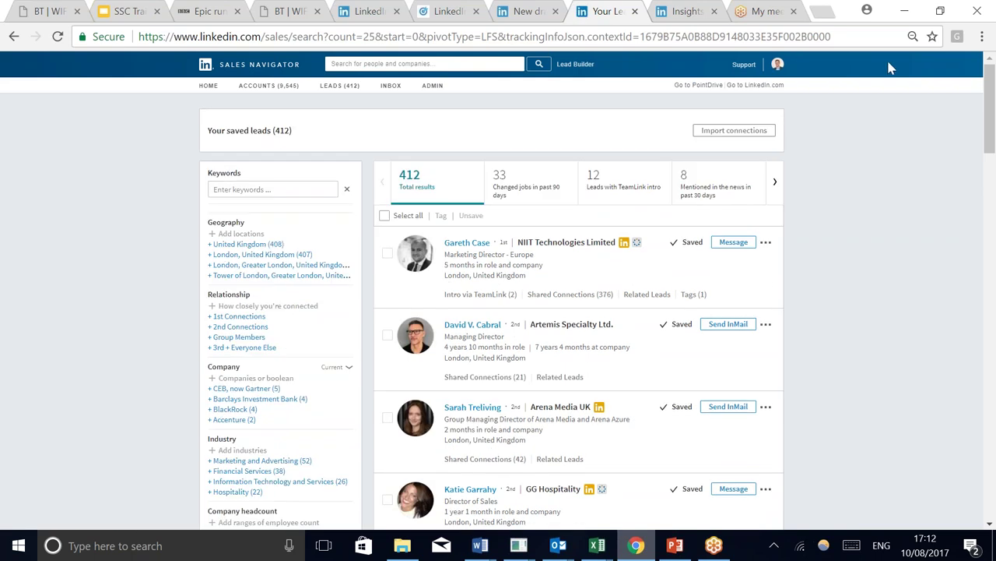
left_click_drag(989, 137, 987, 109)
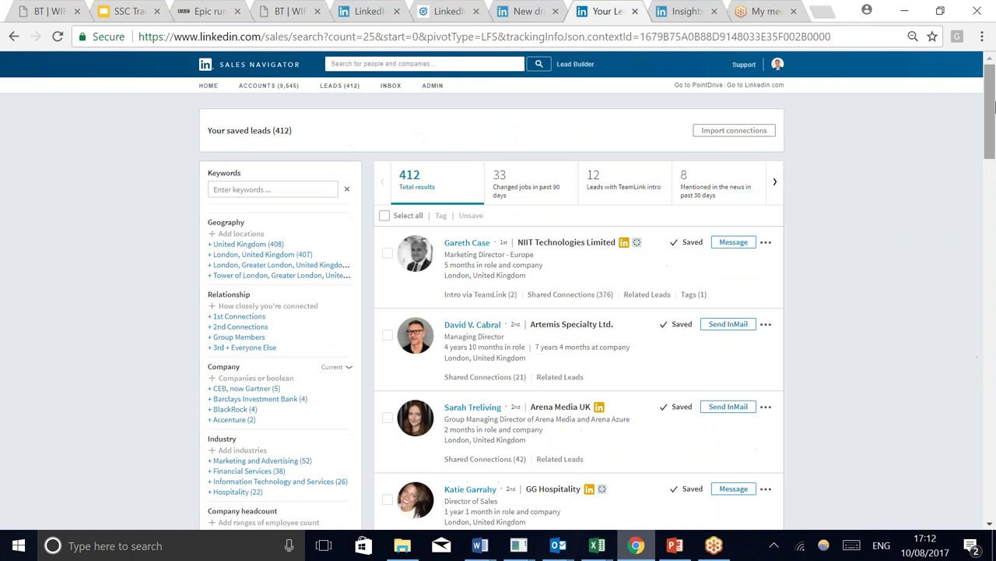
Like the F5 Networks sales director's shared update in the home feed and look through the other updates
left_click(205, 88)
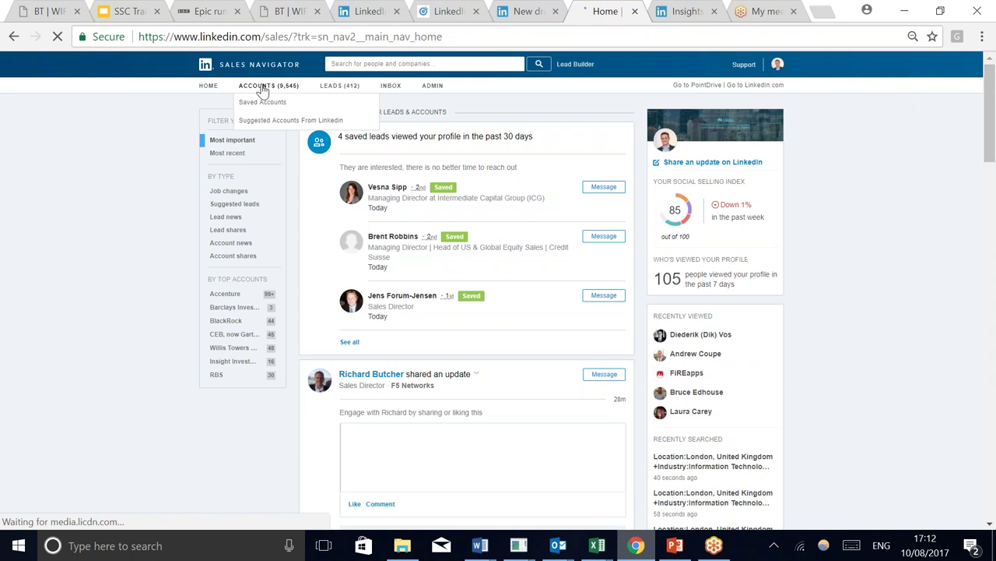
mouse_move(368, 91)
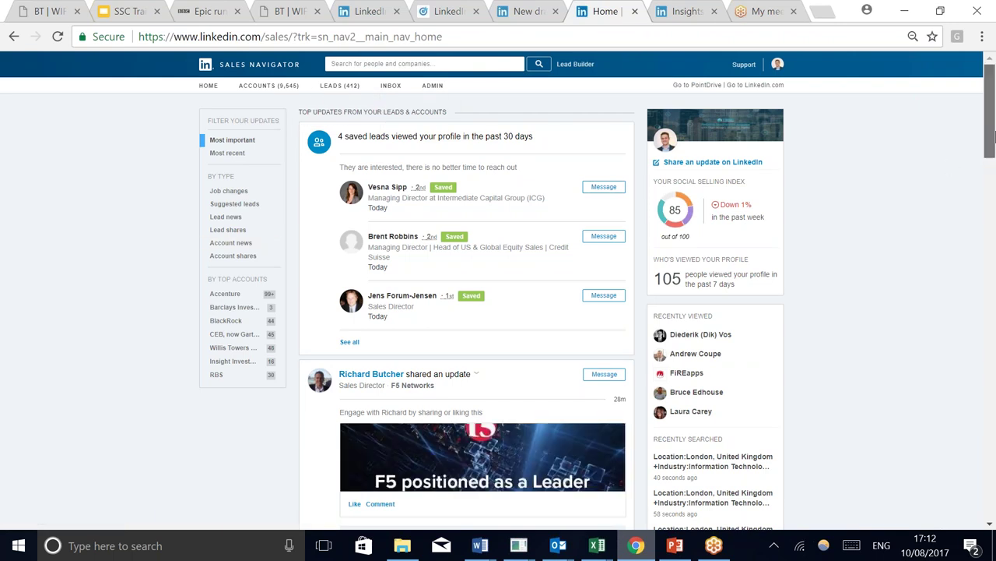
left_click_drag(992, 136, 990, 185)
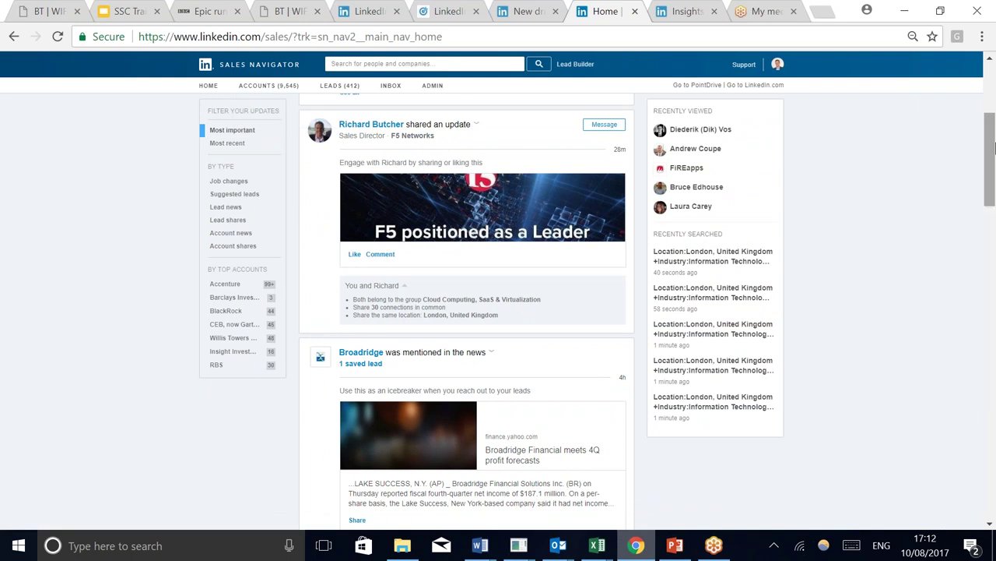
left_click(359, 255)
left_click_drag(993, 156, 993, 199)
left_click_drag(993, 128, 993, 97)
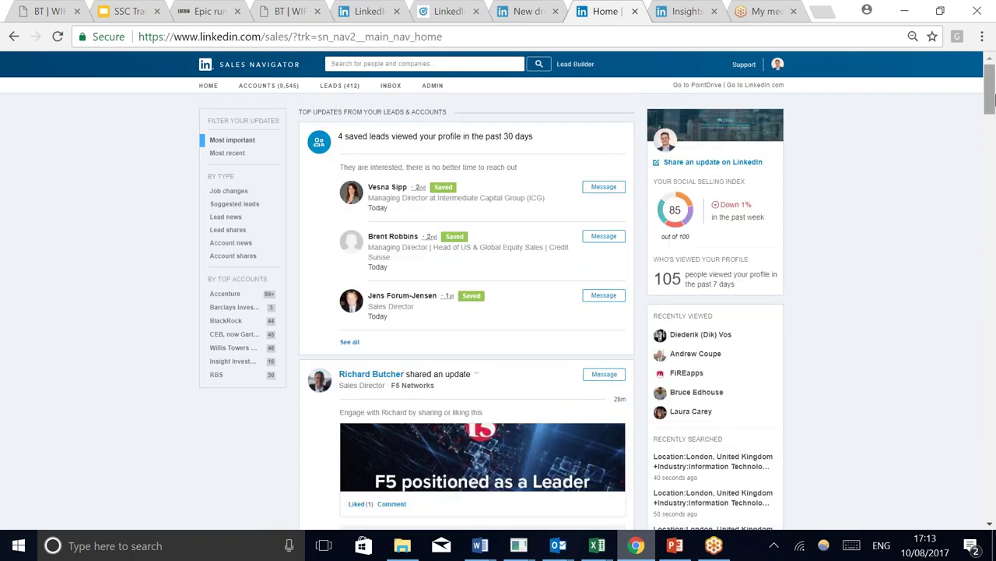
Open the saved leads list, switch to the saved accounts list and look through the accounts
mouse_move(339, 87)
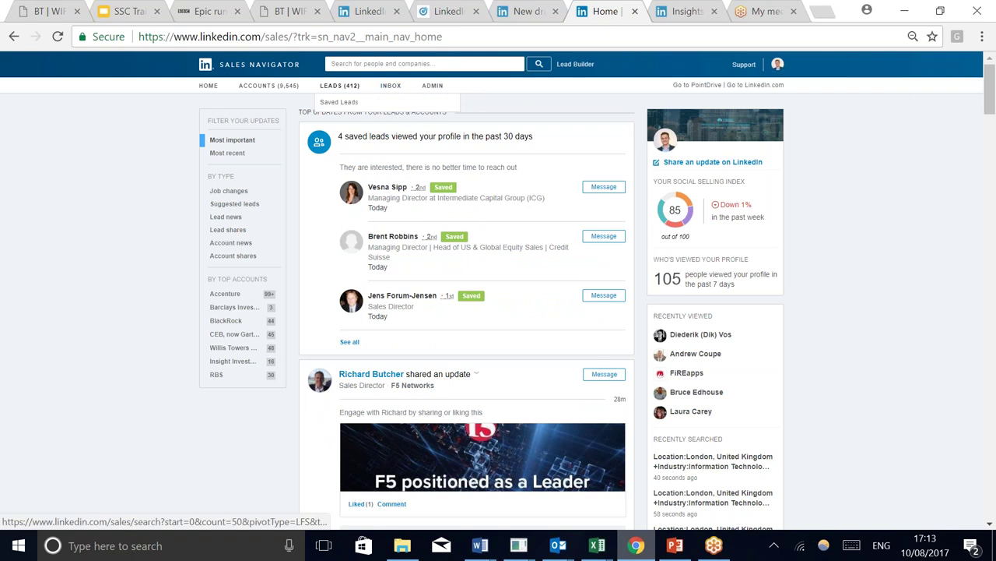
left_click(339, 85)
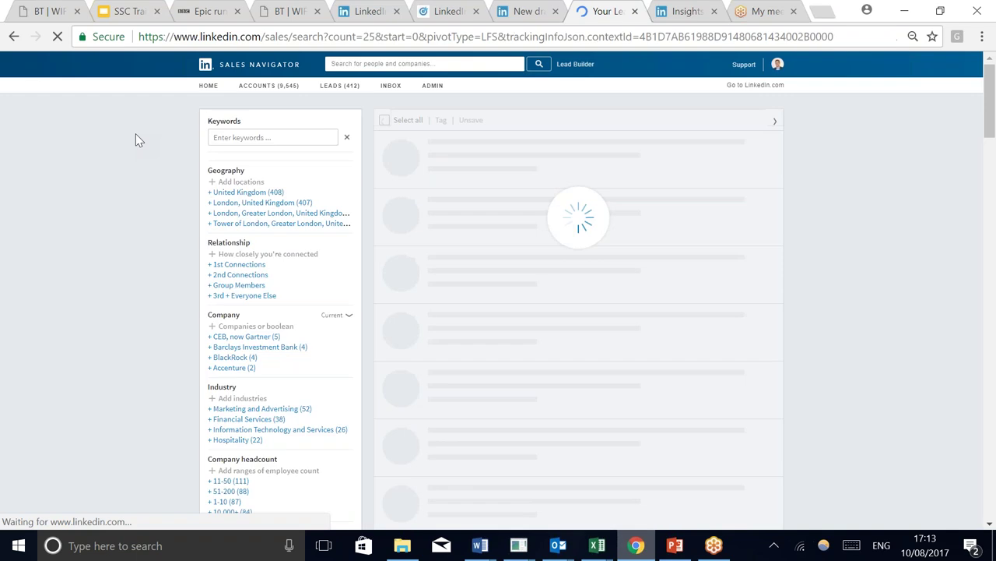
mouse_move(263, 79)
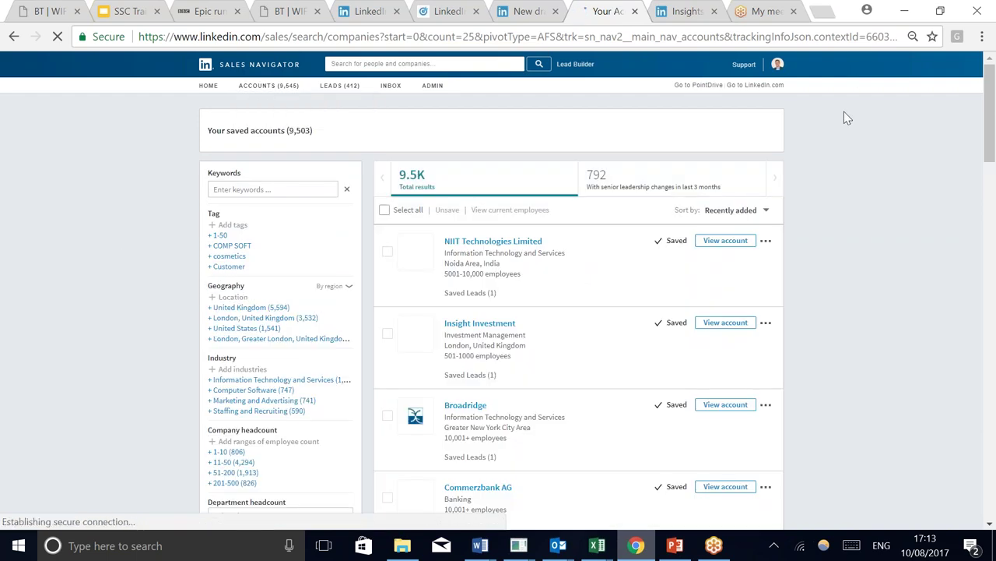
scroll(992, 163, "down", 3)
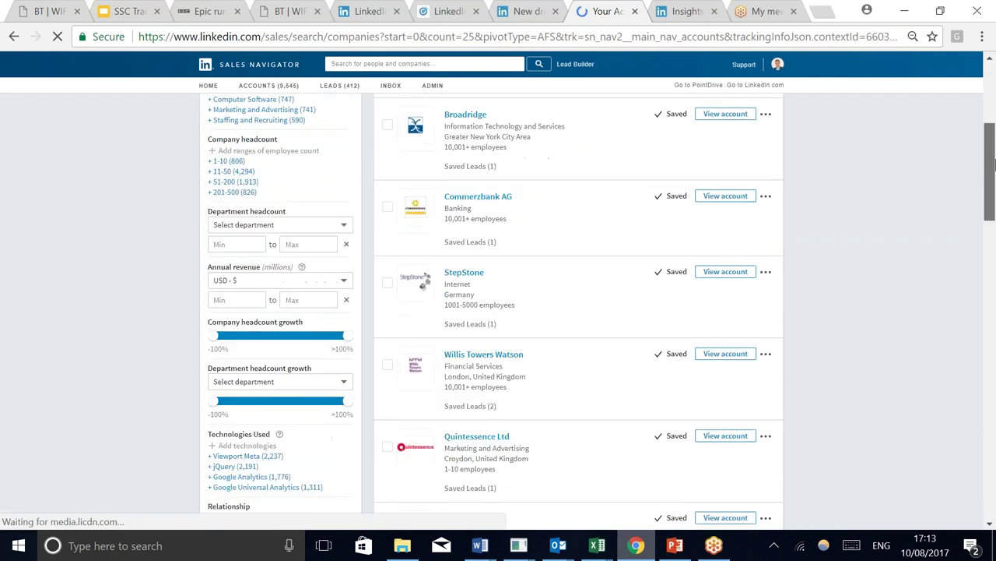
scroll(993, 156, "up", 4)
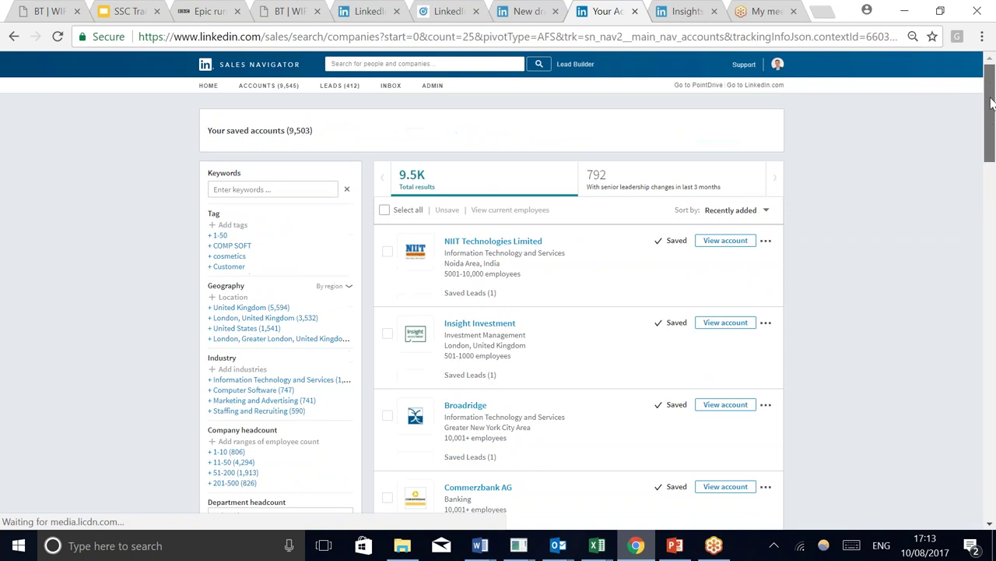
Set the saved accounts' minimum company headcount growth to 7% and maximum department headcount growth to 37%
scroll(992, 136, "down", 4)
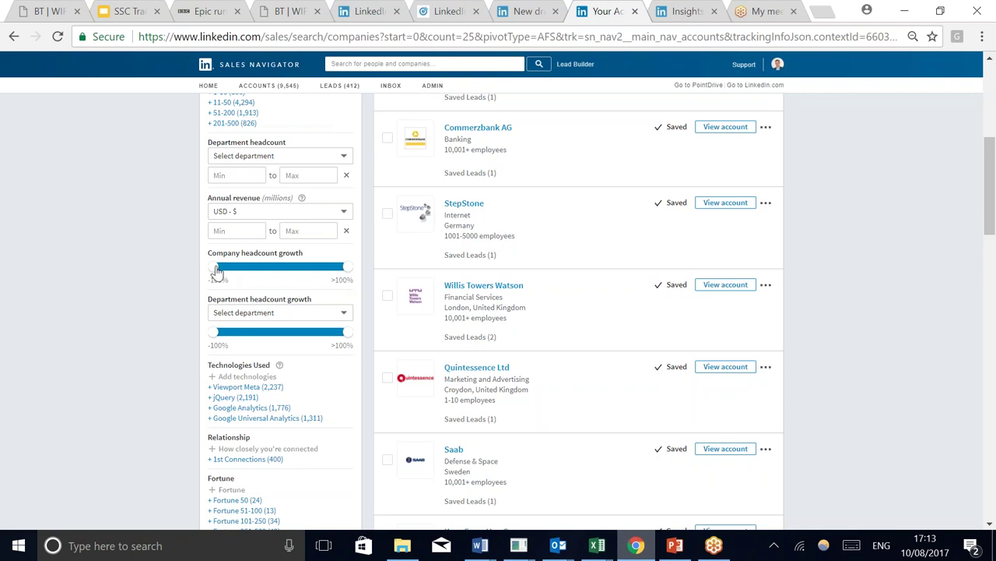
left_click_drag(216, 267, 286, 268)
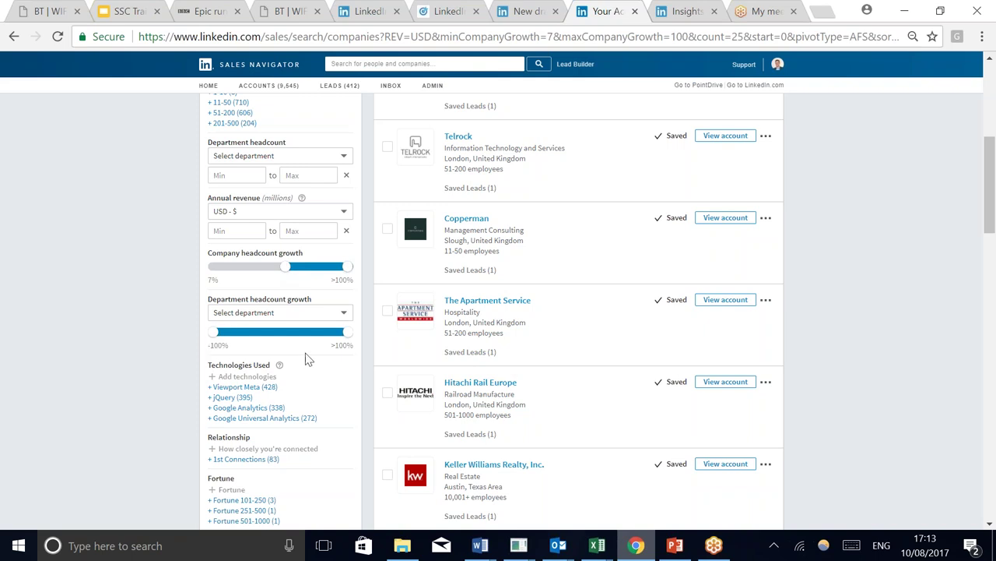
left_click_drag(345, 334, 306, 332)
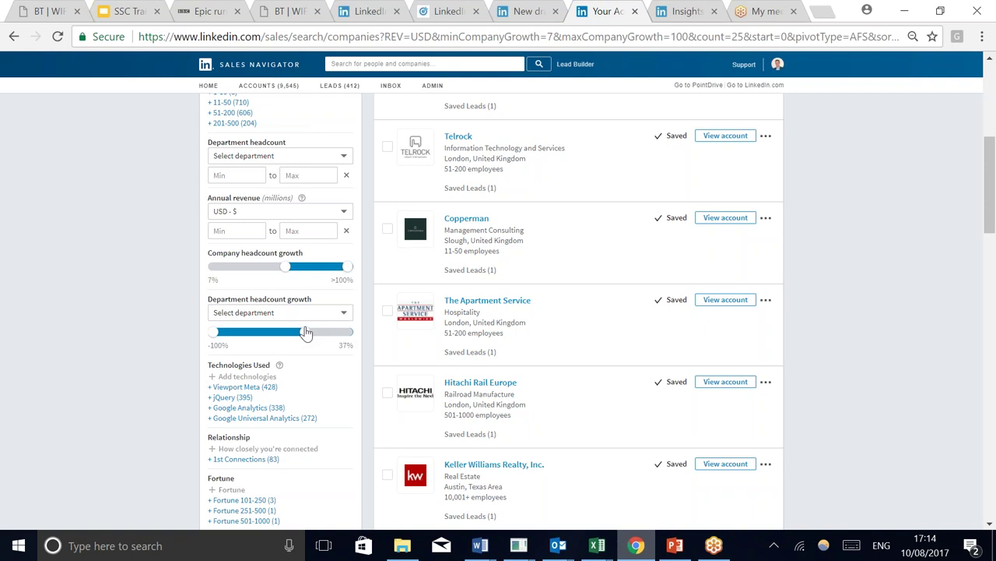
Filter the saved accounts to companies using Google Analytics and review the filtered list
scroll(100, 347, "down", 1)
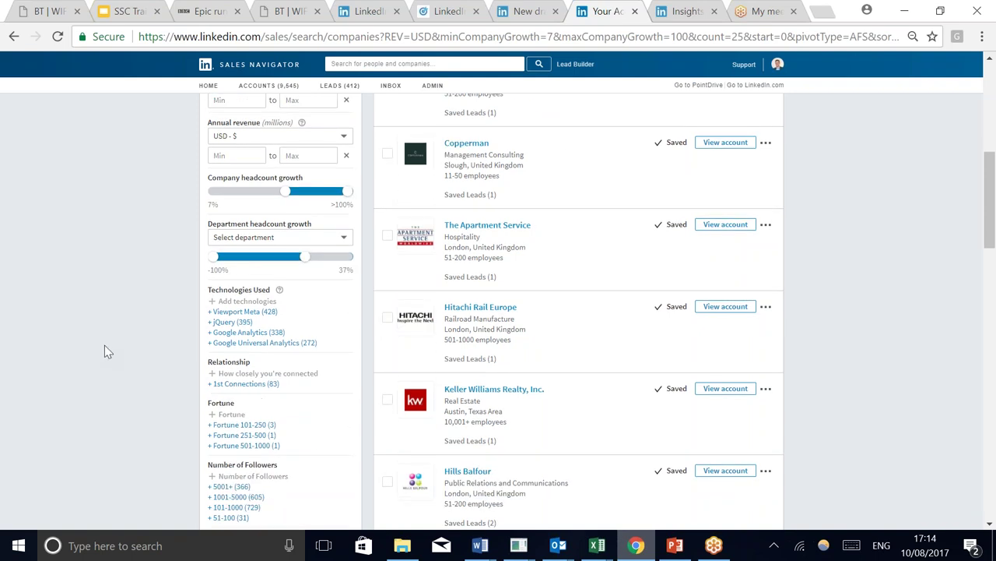
left_click(261, 333)
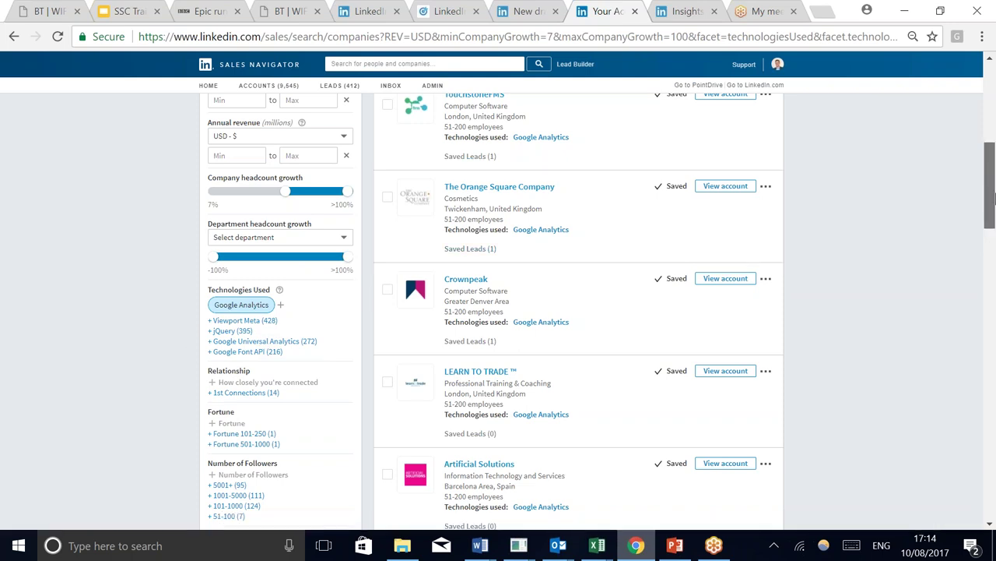
left_click_drag(990, 193, 990, 117)
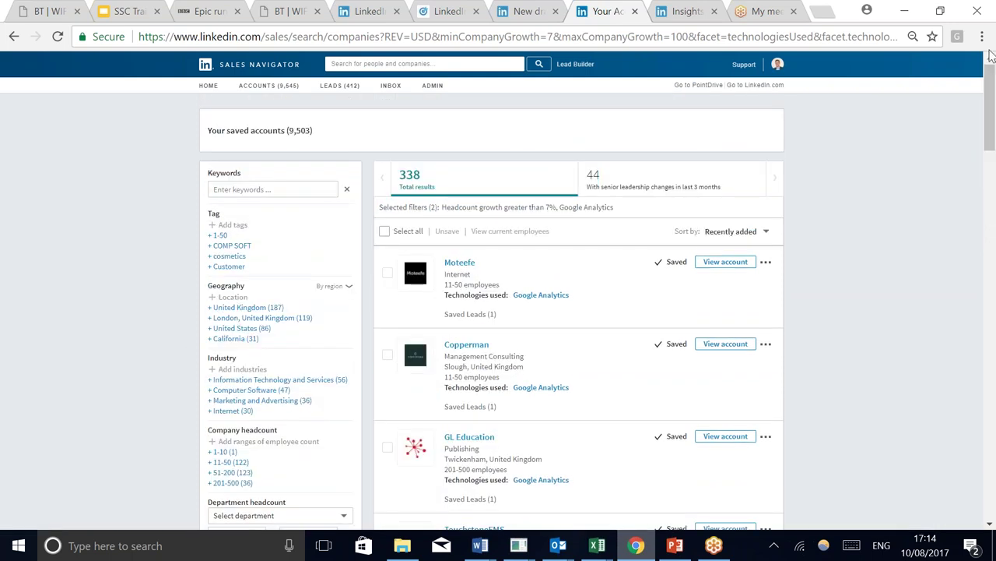
Open the saved leads list and look over its leads and available filters
left_click(339, 85)
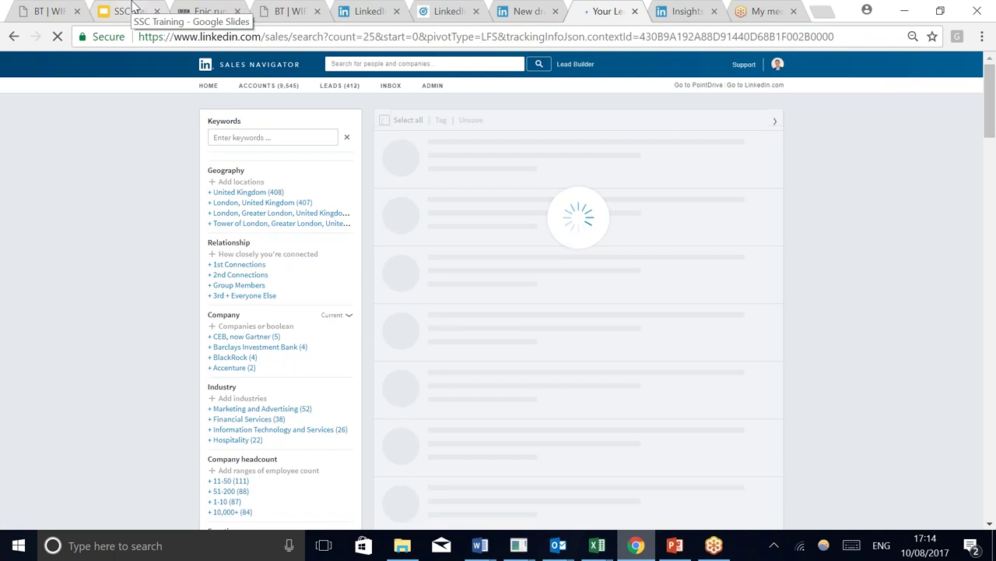
left_click(128, 11)
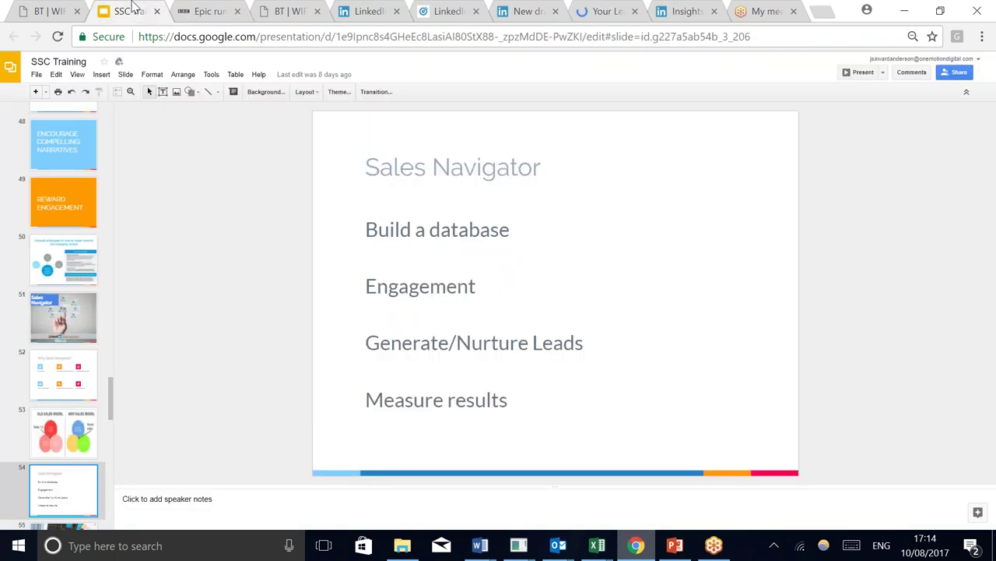
left_click(737, 10)
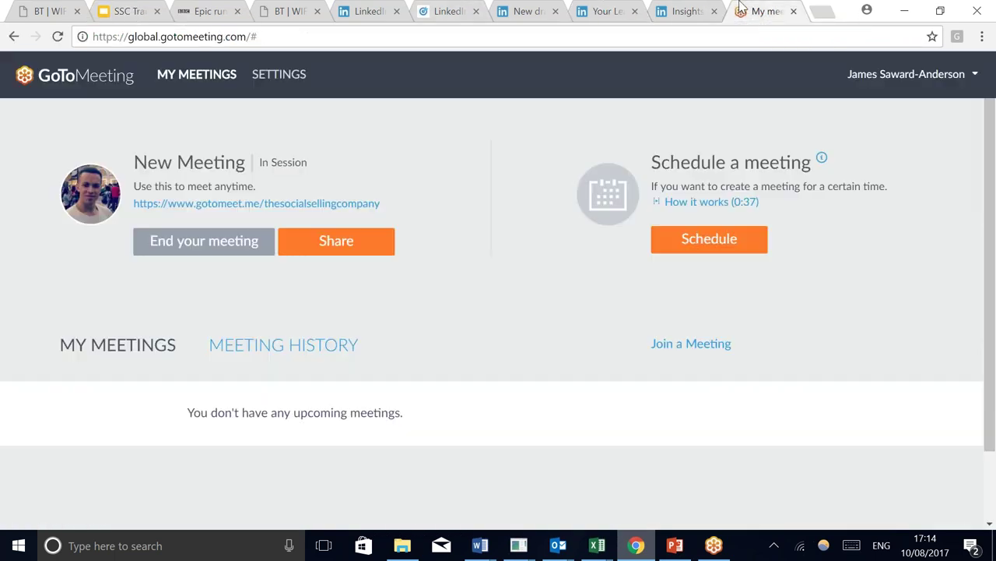
left_click(676, 10)
left_click(608, 9)
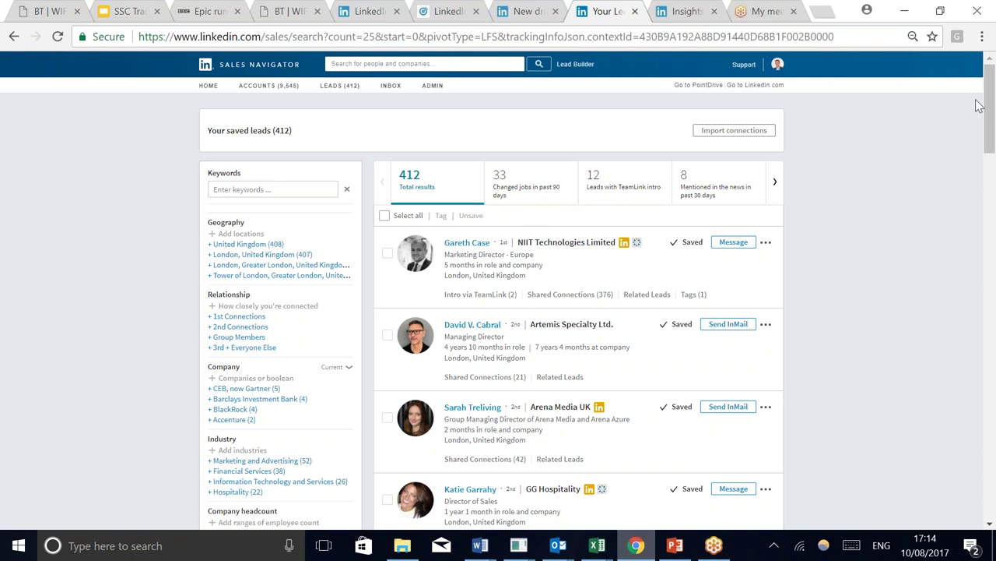
left_click_drag(989, 106, 993, 123)
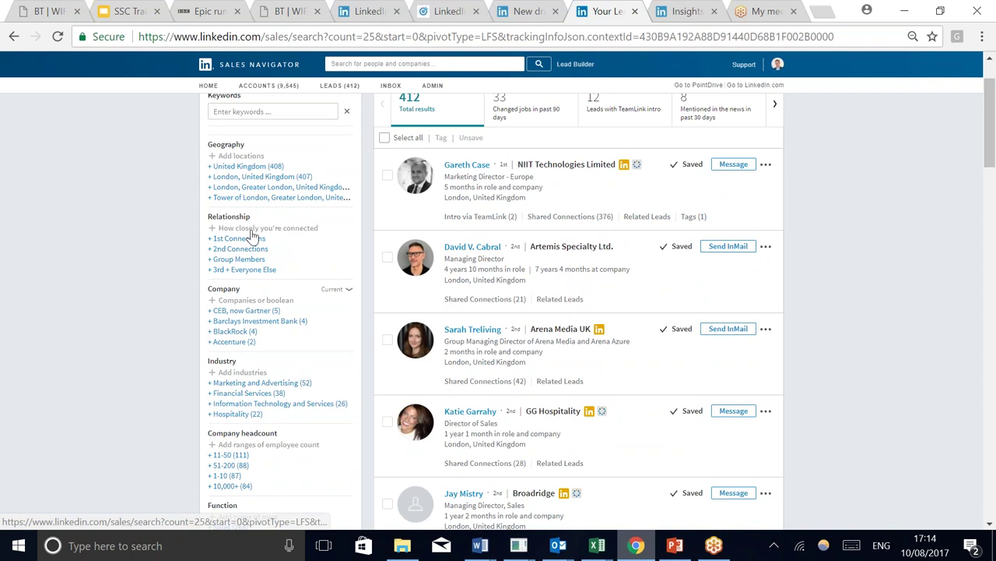
Open a connection invitation to the Artemis Specialty Ltd. lead, clear its default message and close it without sending
left_click(766, 248)
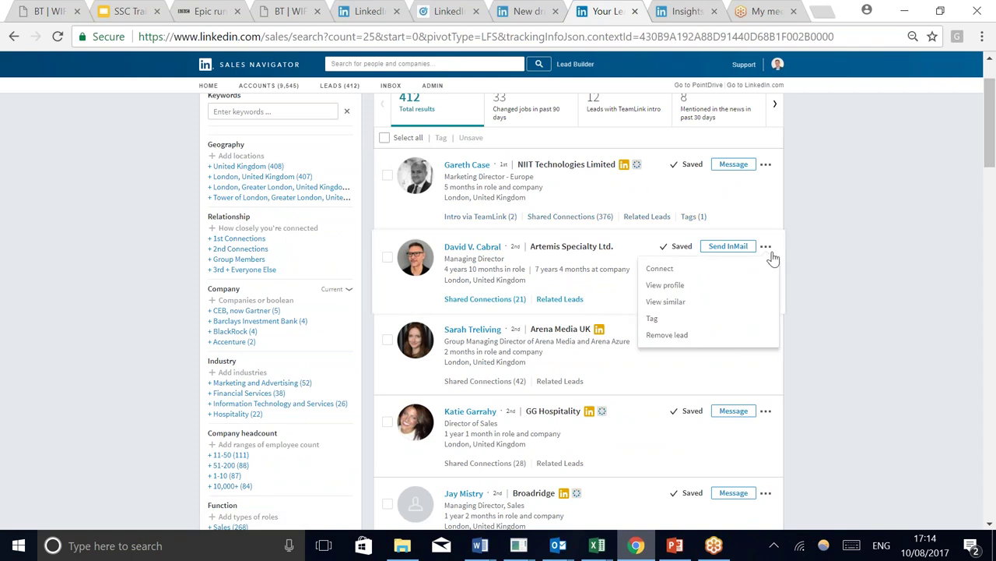
left_click(757, 272)
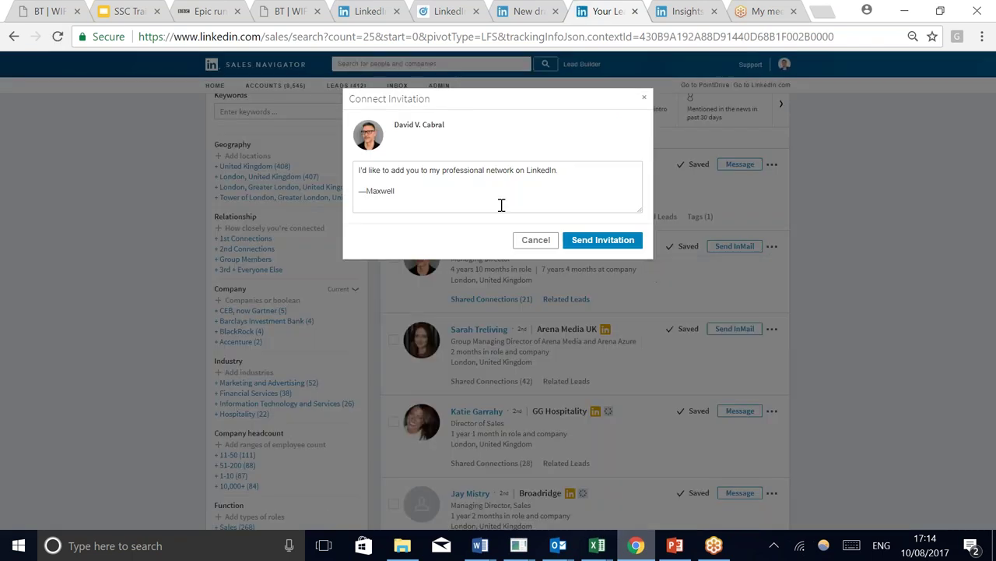
left_click(478, 182)
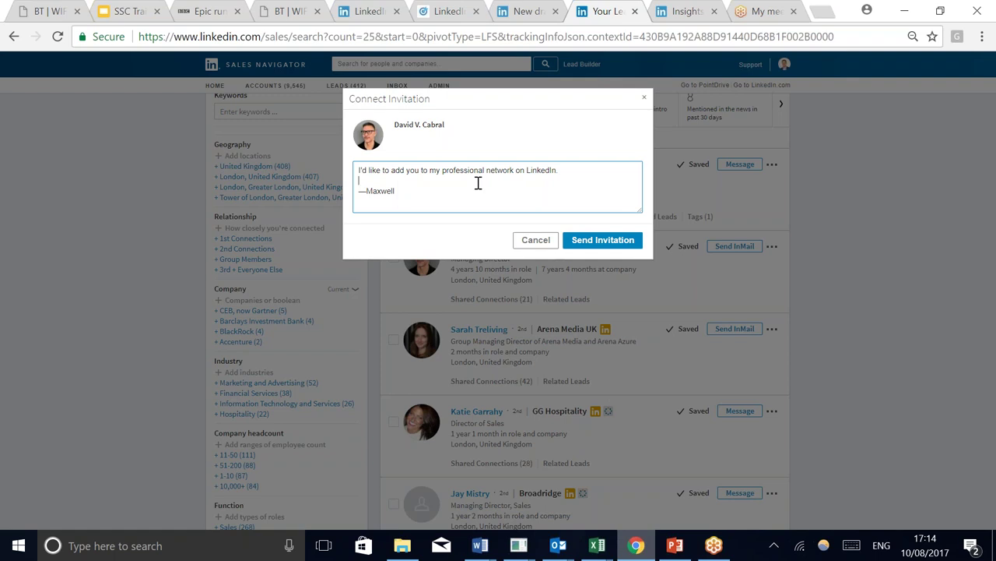
left_click_drag(459, 191, 334, 164)
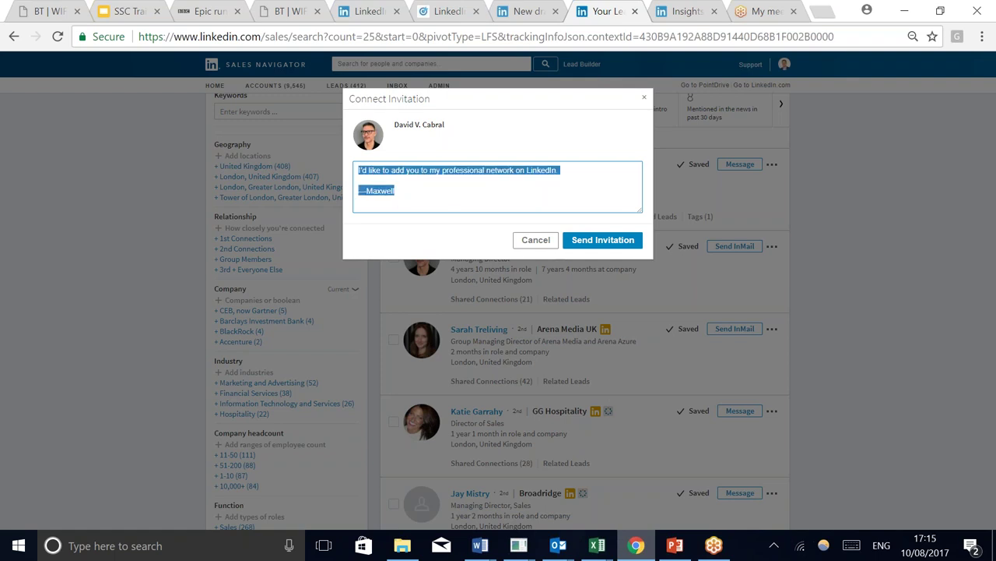
key("BackSpace")
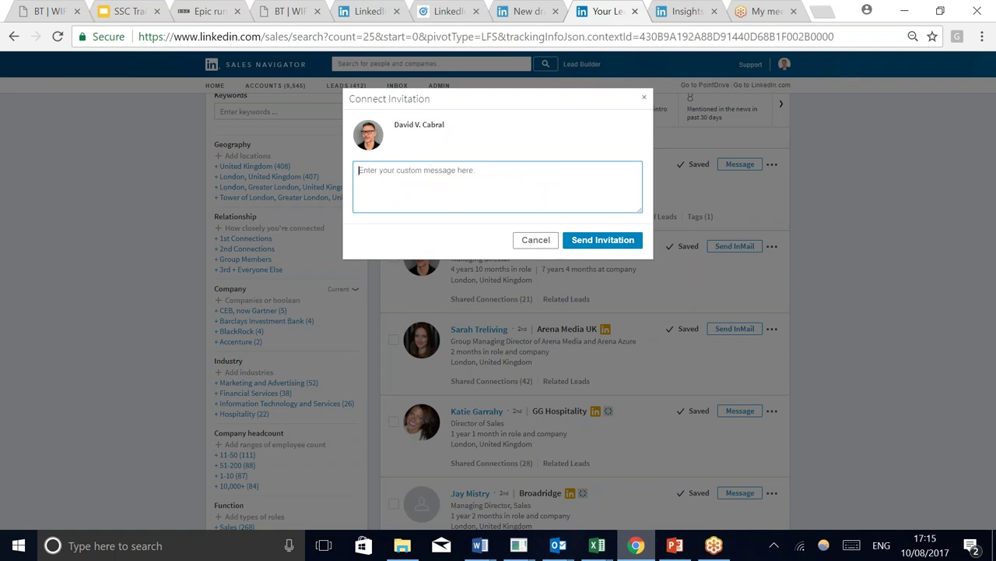
key("Escape")
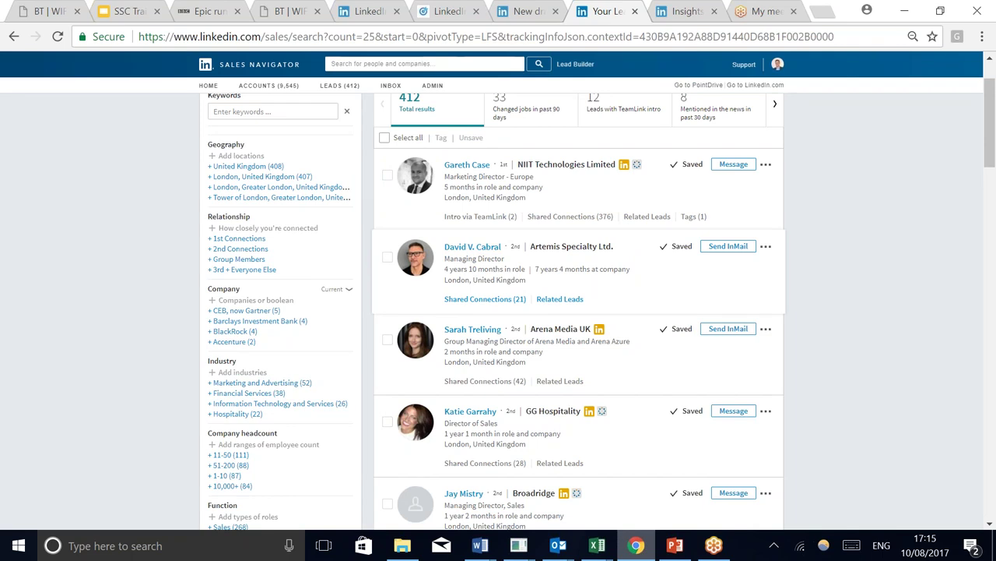
Filter the saved leads to 1st Connections and look through the filtered list
left_click(239, 238)
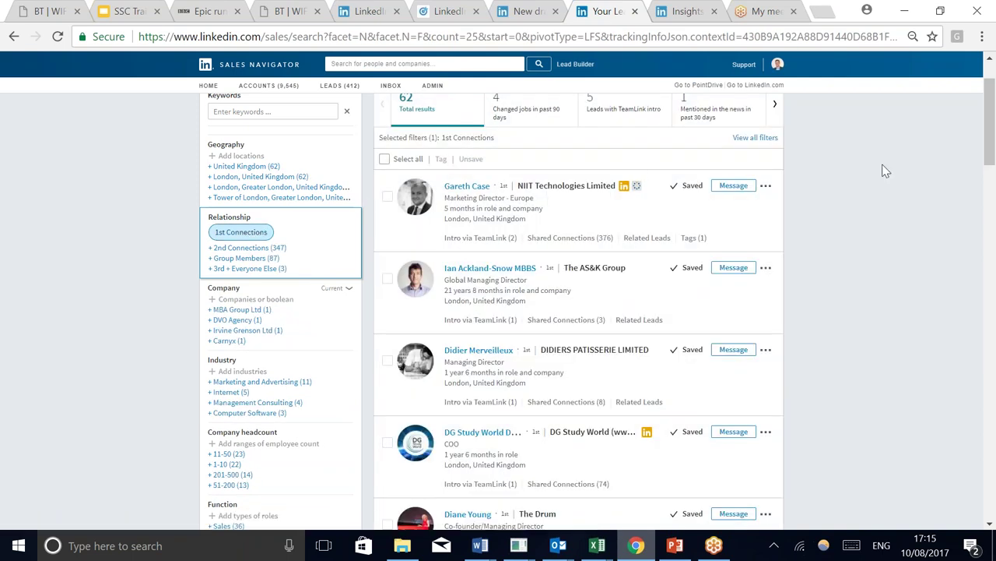
left_click_drag(992, 145, 993, 124)
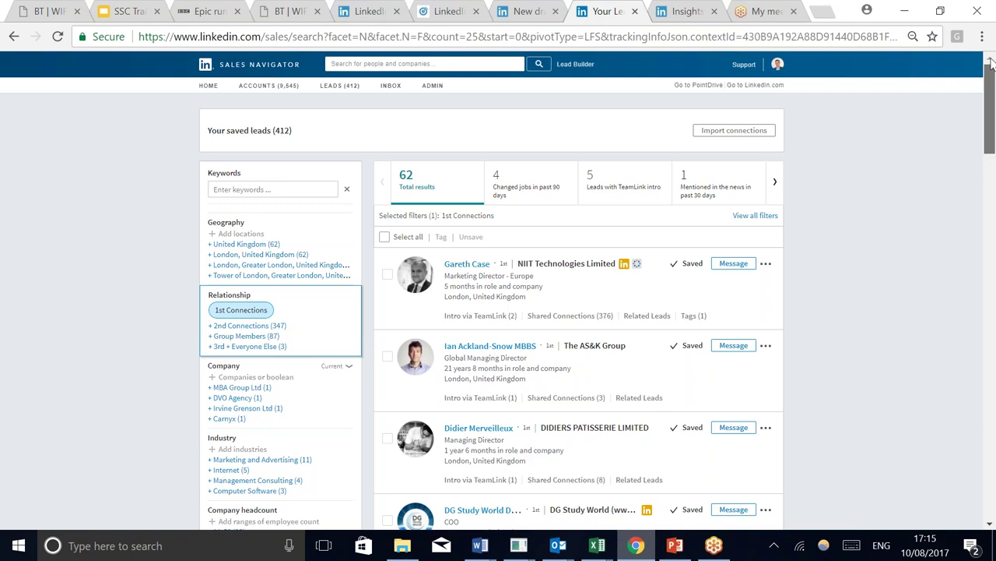
scroll(993, 146, "down", 1)
scroll(994, 146, "down", 1)
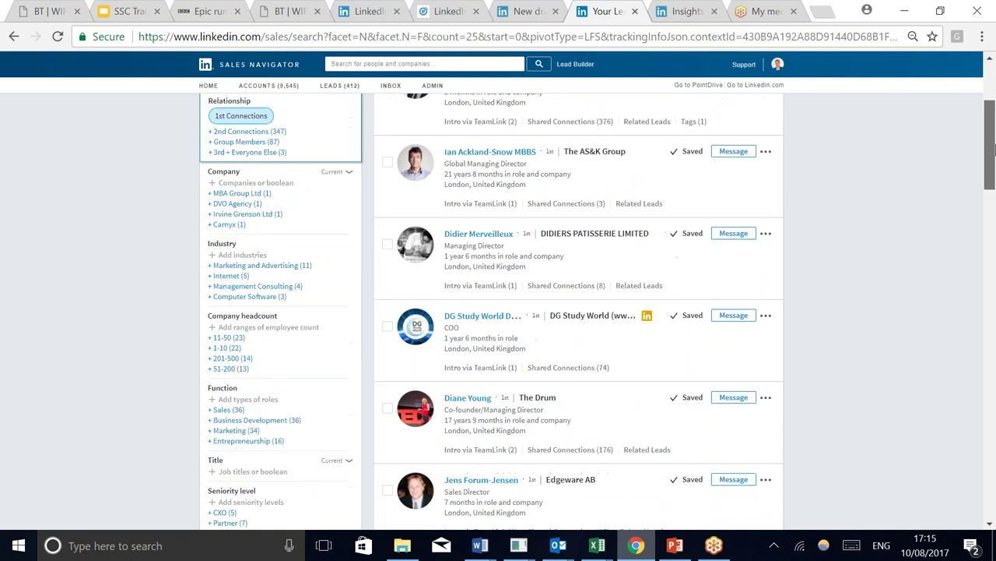
scroll(993, 148, "down", 1)
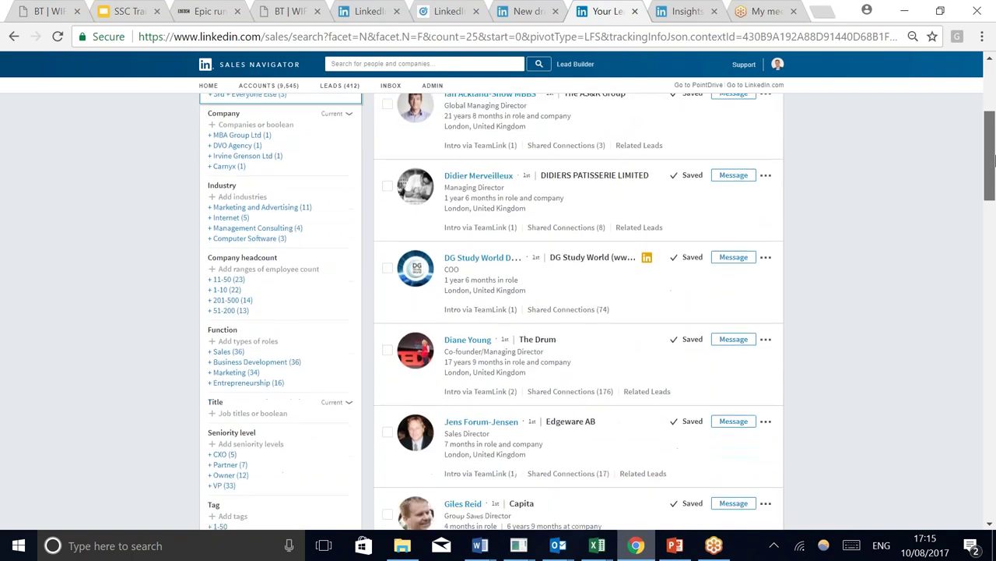
scroll(993, 171, "down", 3)
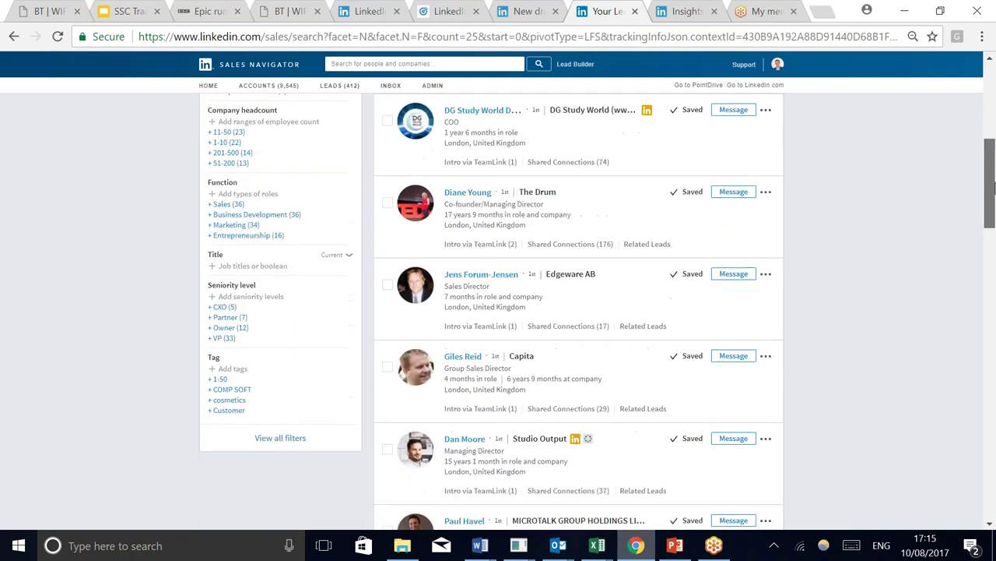
left_click_drag(993, 191, 965, 111)
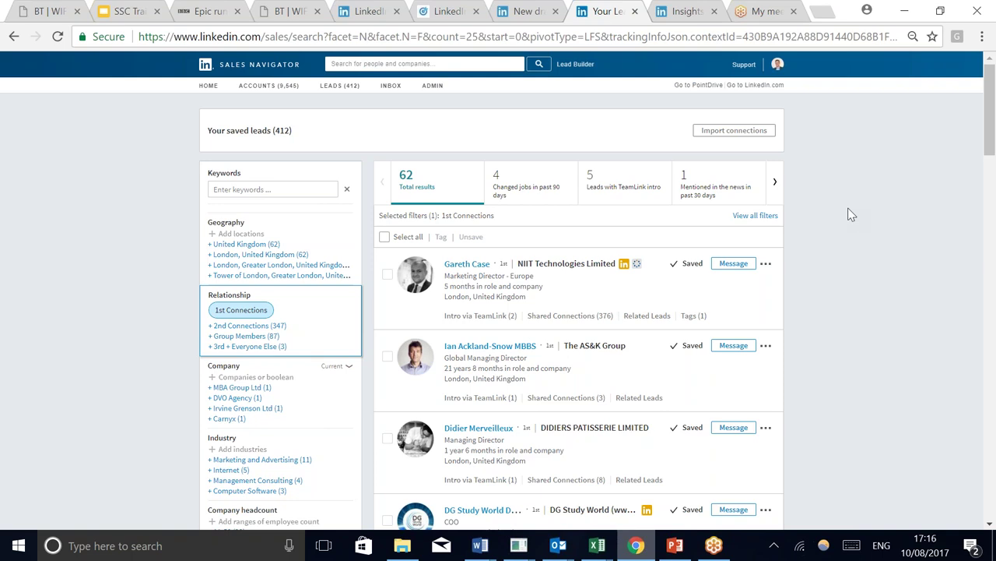
Go to PointDrive, open the Social Selling Company presentation and look over its header and introduction
left_click(697, 88)
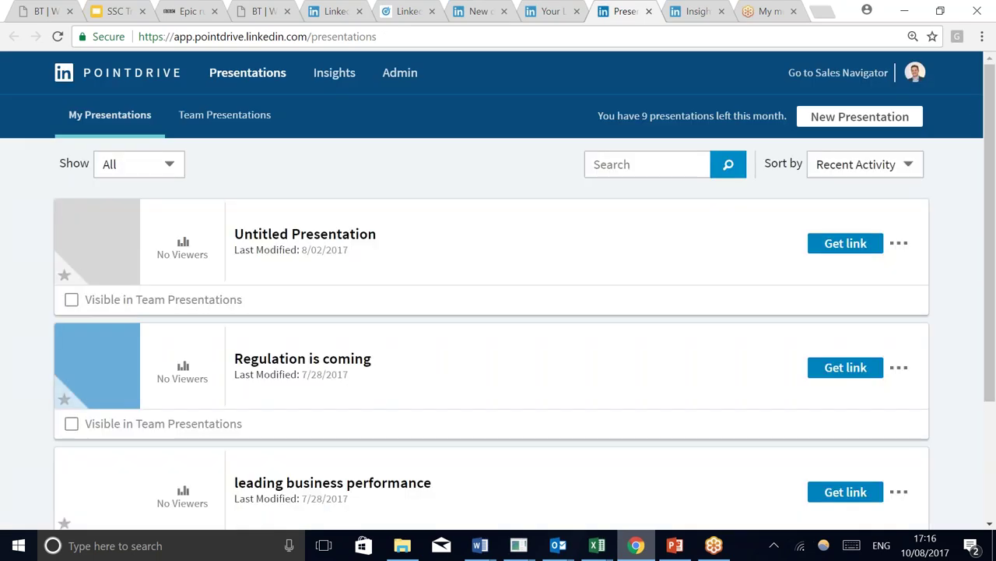
scroll(977, 259, "down", 3)
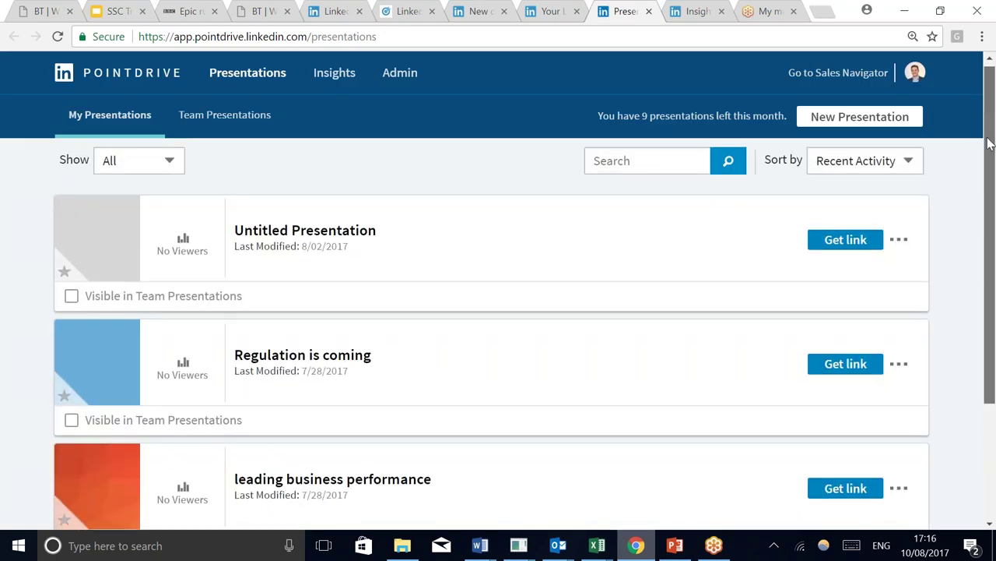
left_click(387, 444)
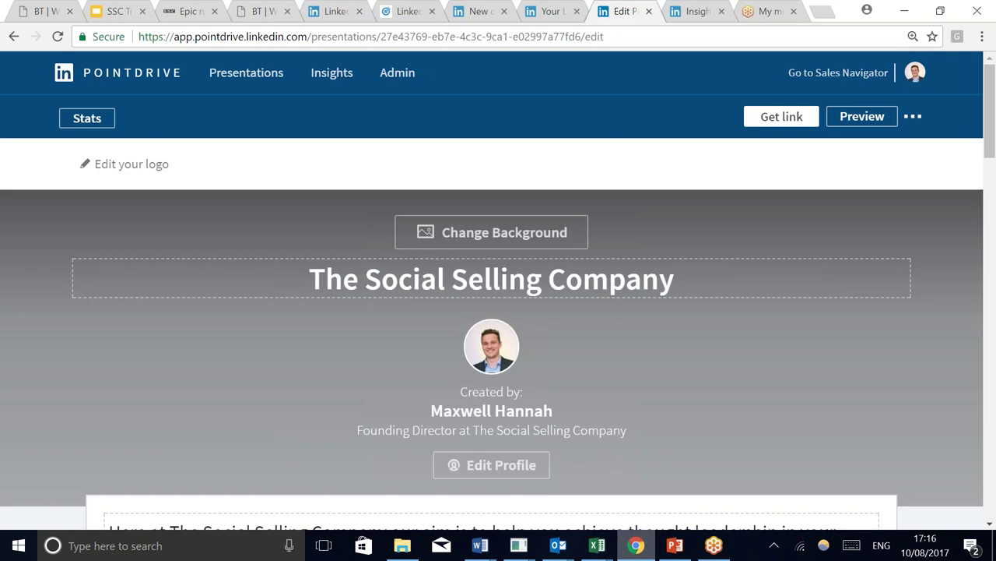
left_click_drag(993, 133, 369, 141)
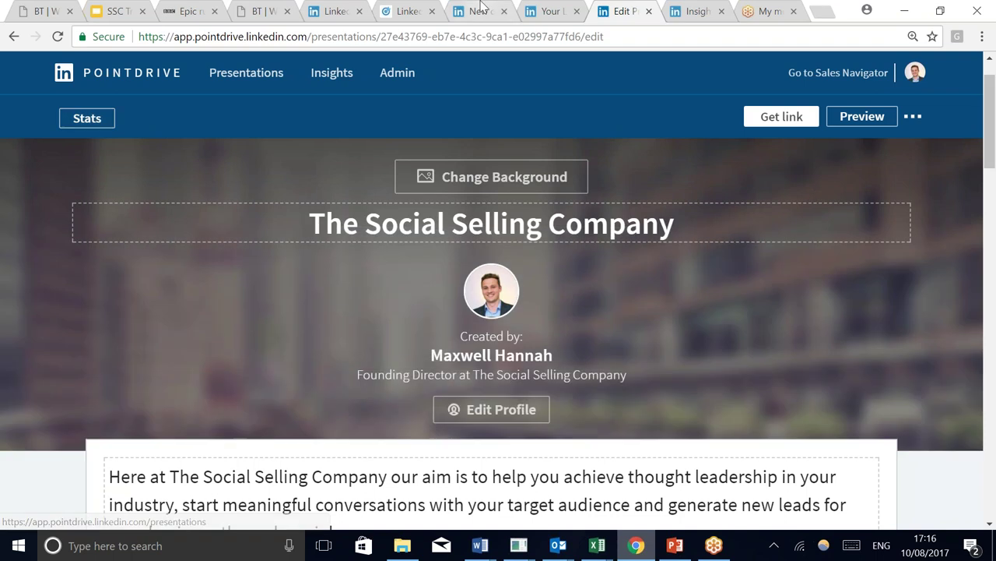
Return to the saved leads, open a message to the NIIT Technologies Limited lead and browse its suggested conversation insights
left_click(574, 10)
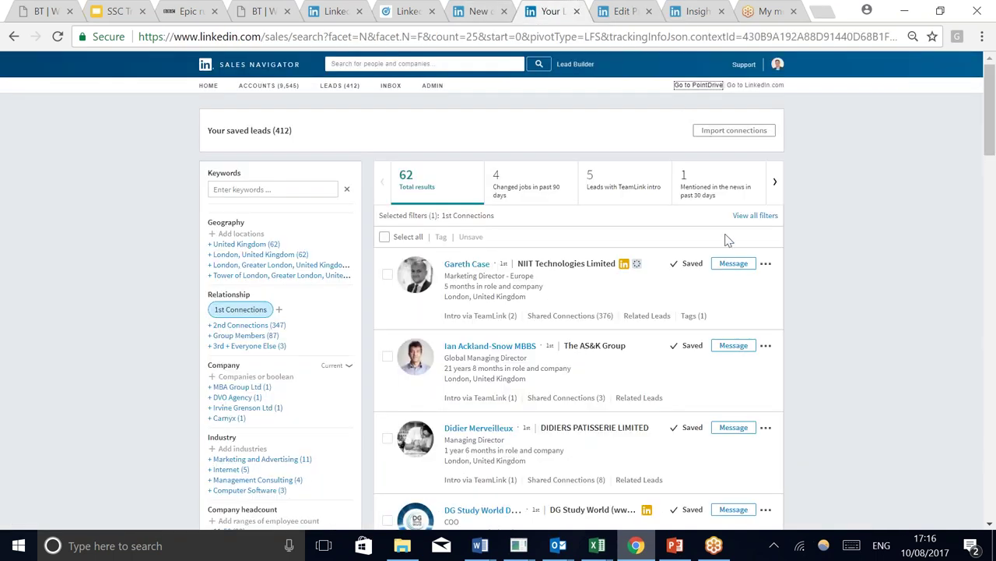
left_click(723, 269)
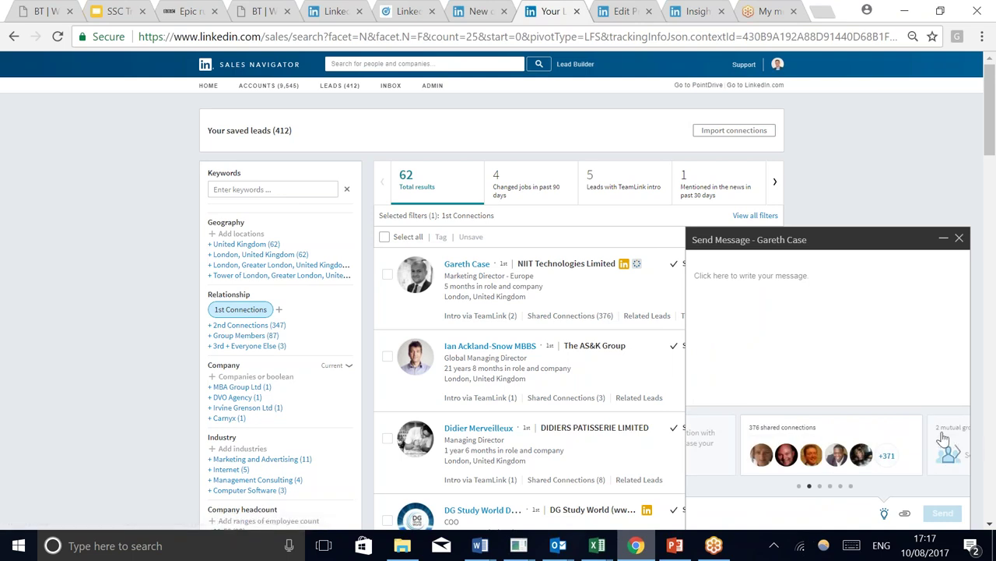
left_click(942, 438)
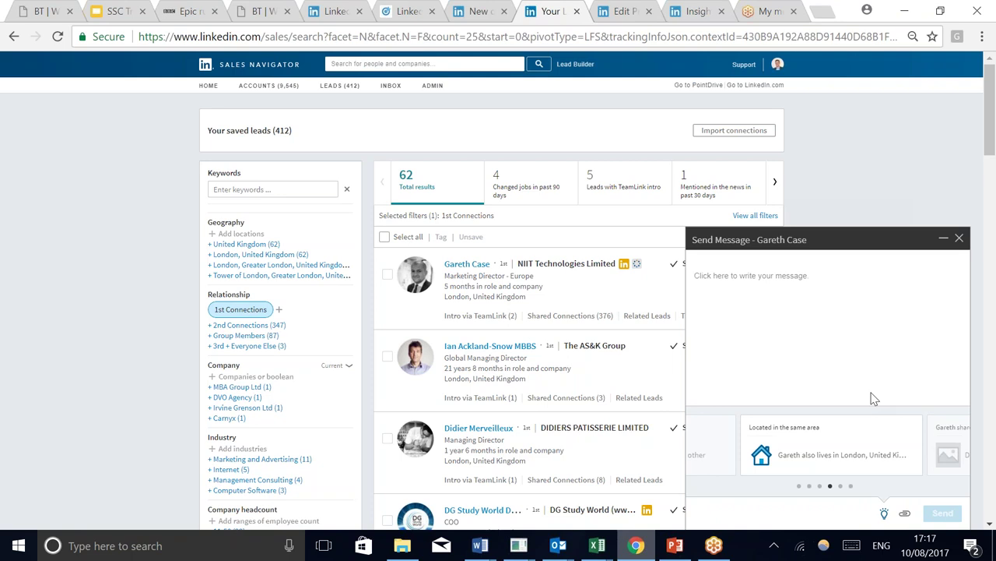
right_click(953, 439)
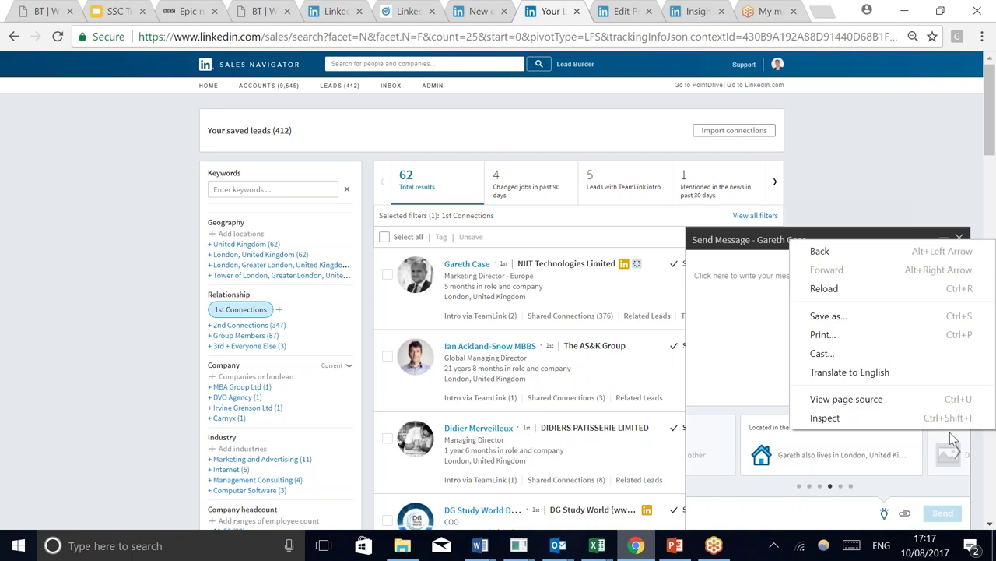
left_click(954, 440)
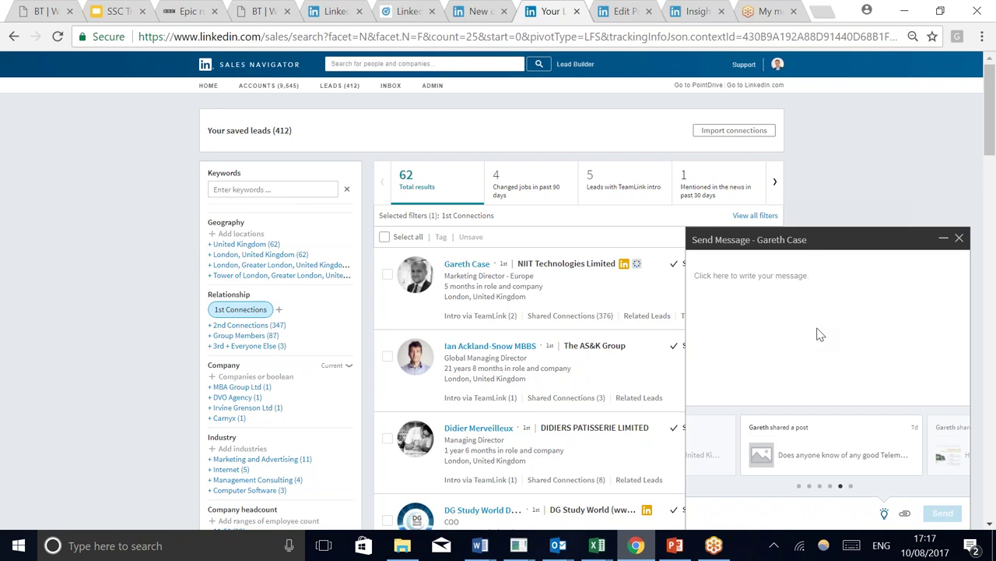
left_click(115, 9)
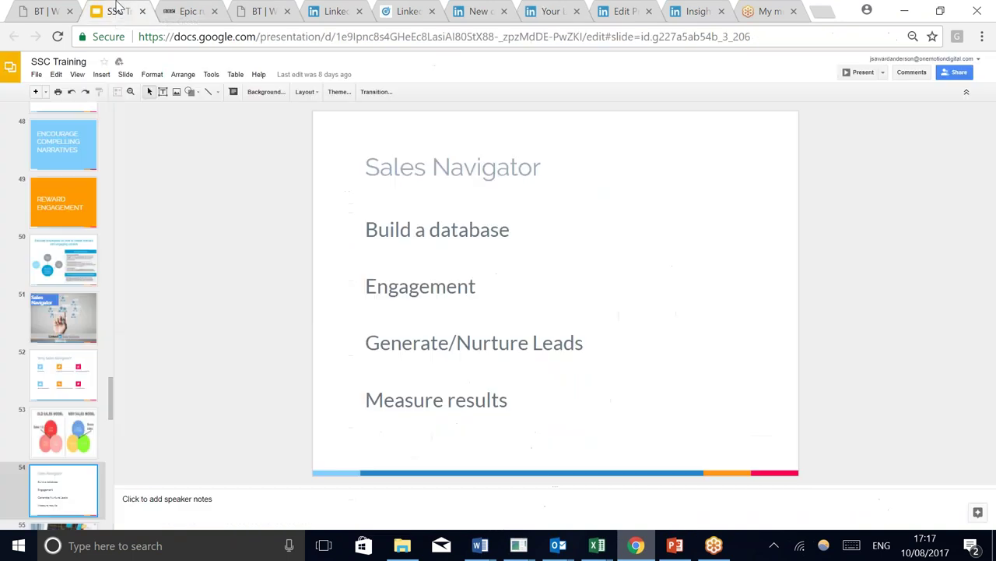
left_click(687, 9)
left_click(625, 9)
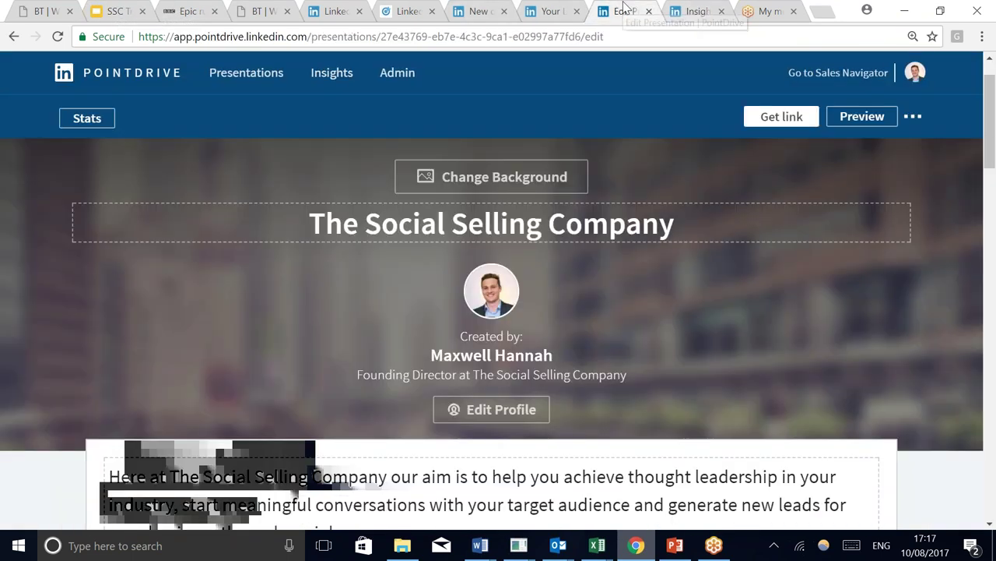
left_click(547, 10)
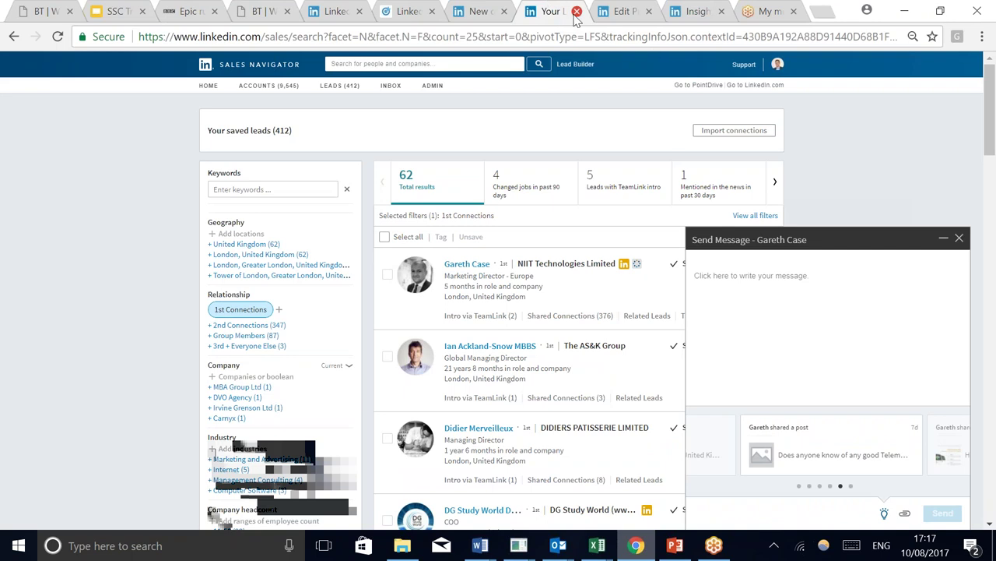
Open Sales Navigator's usage report and review the team's SSI, InMail, messages sent and unique connections charts
mouse_move(403, 99)
left_click(445, 102)
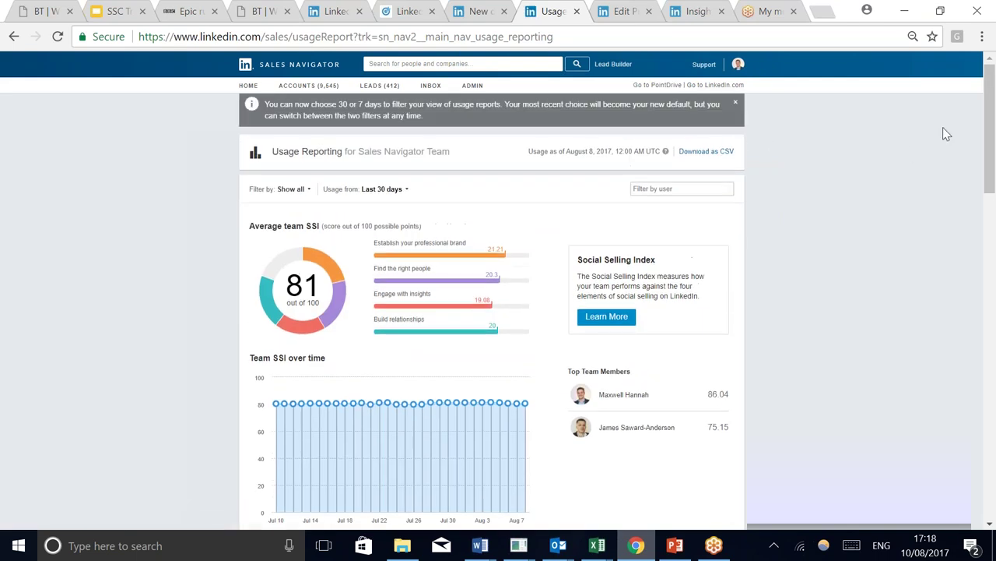
scroll(994, 141, "down", 2)
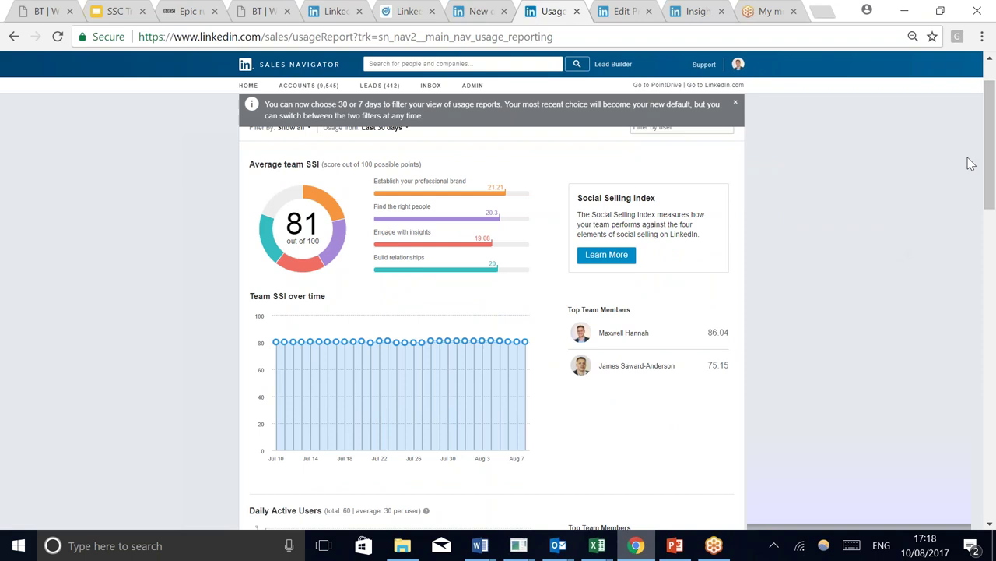
left_click_drag(994, 156, 966, 433)
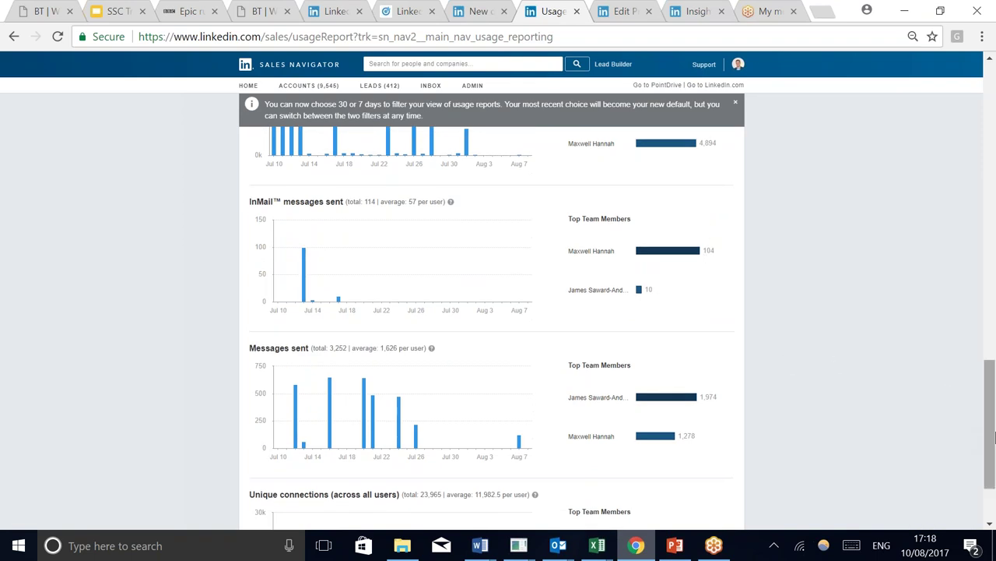
left_click_drag(993, 437, 990, 467)
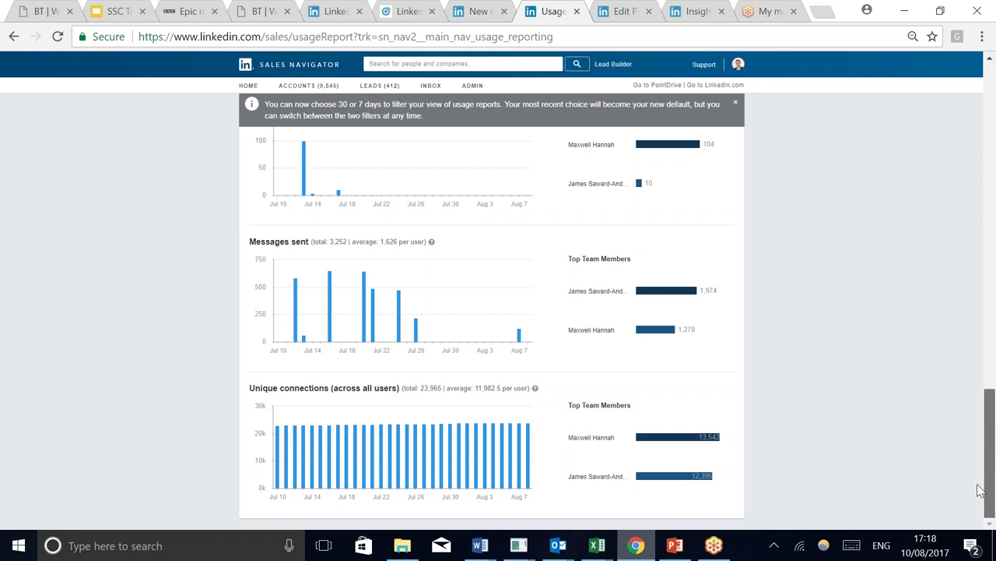
left_click_drag(983, 488, 940, 116)
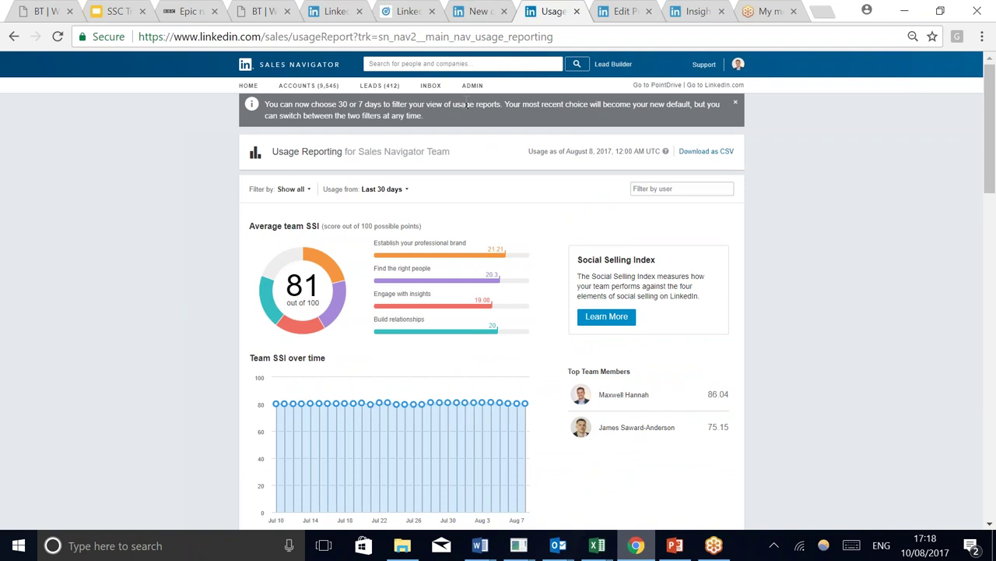
Switch to the SSC Training deck in Google Slides, present from the How We Help slide and advance one slide
left_click(101, 10)
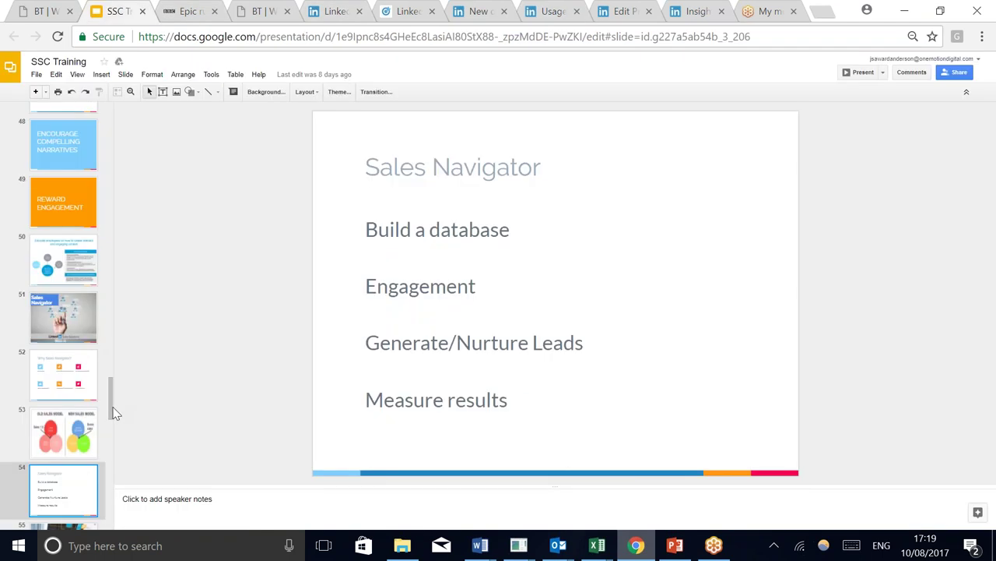
left_click_drag(111, 400, 111, 413)
left_click(45, 425)
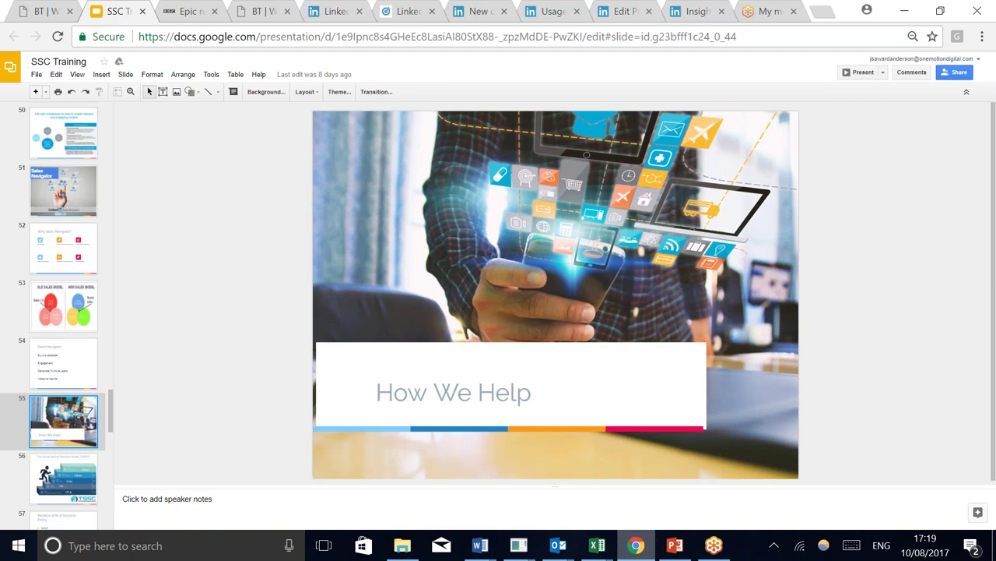
left_click(77, 75)
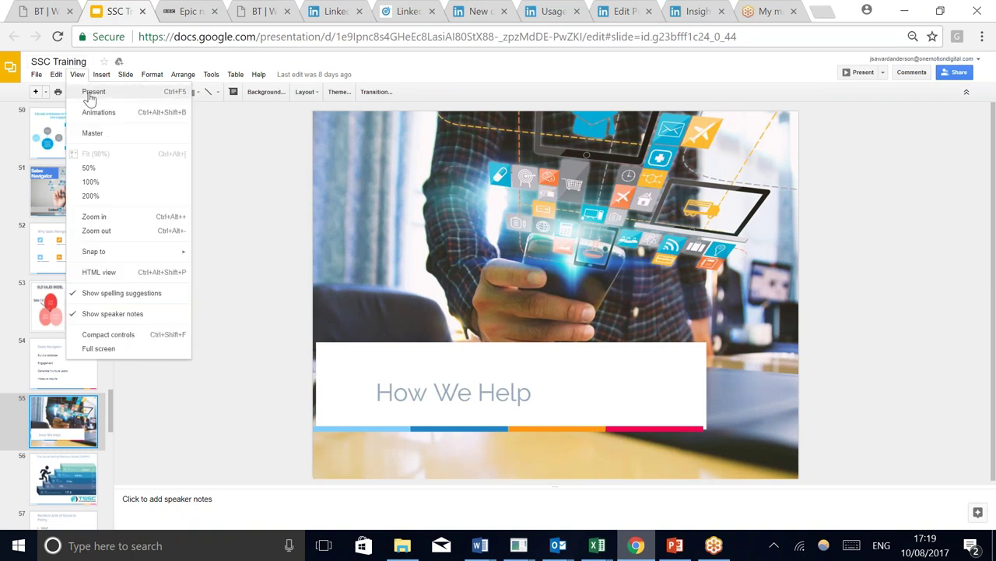
left_click(92, 93)
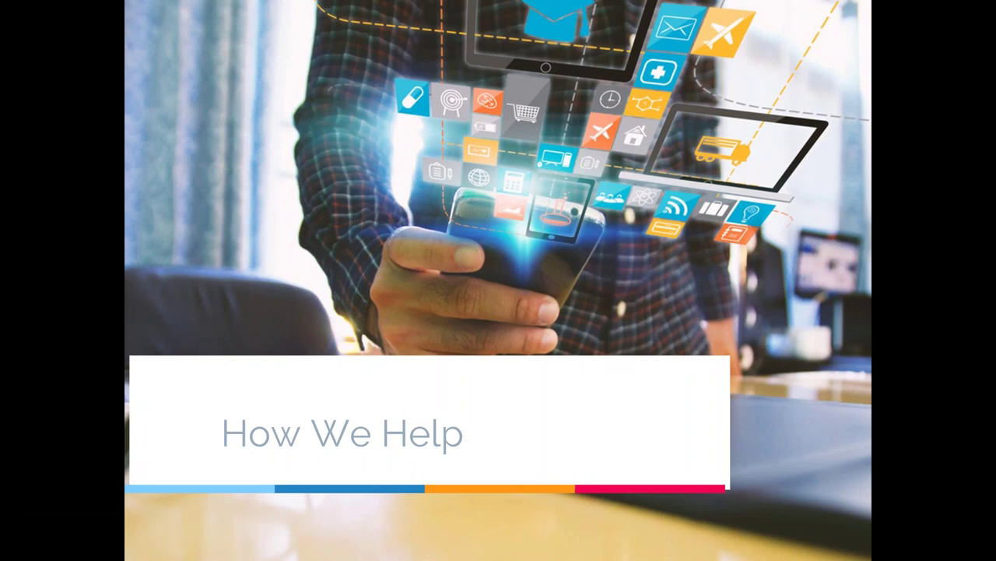
key("Right")
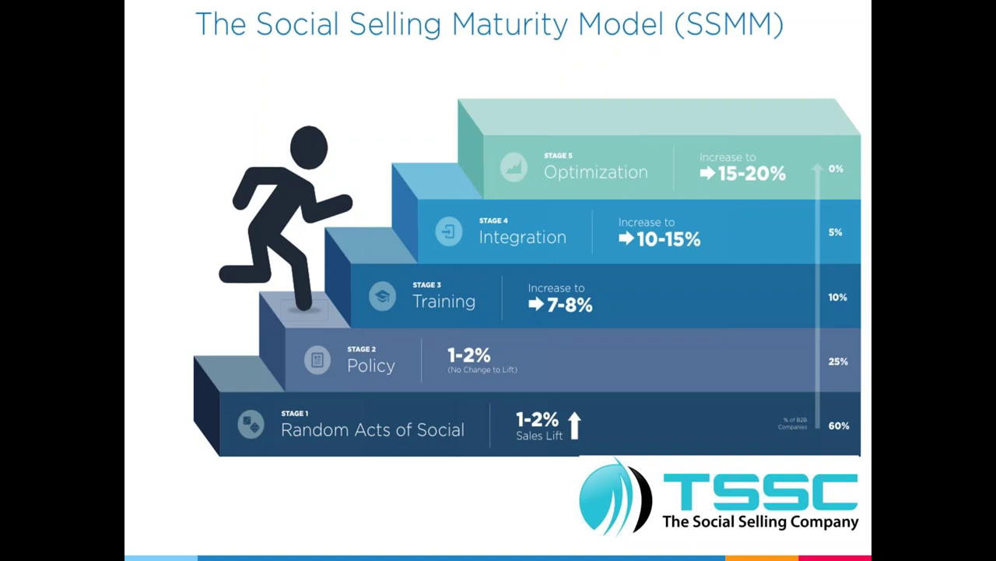